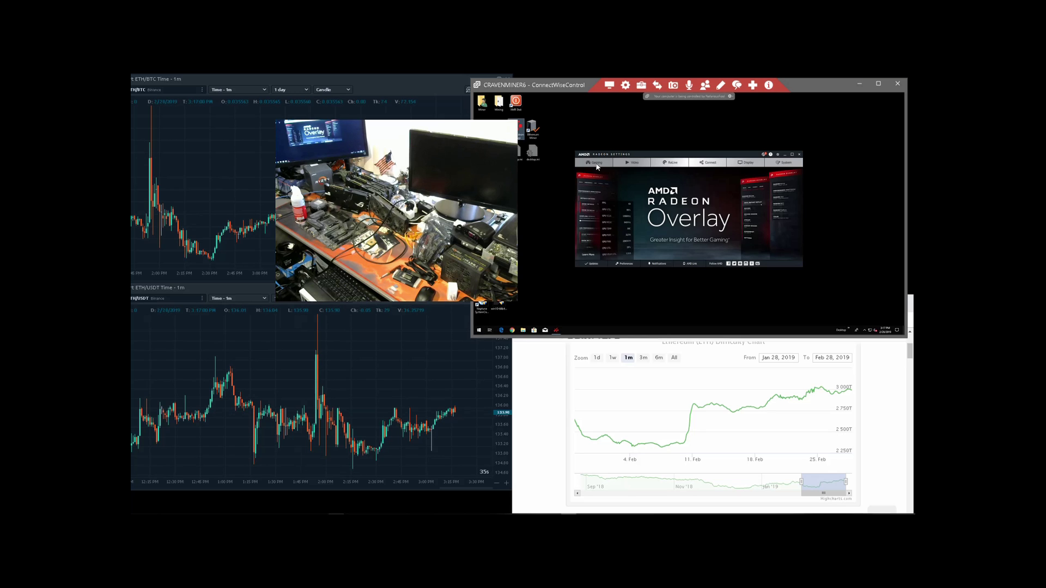
Step: Go to the Gaming tab in Radeon Settings and open its Global Settings page
left_click(596, 163)
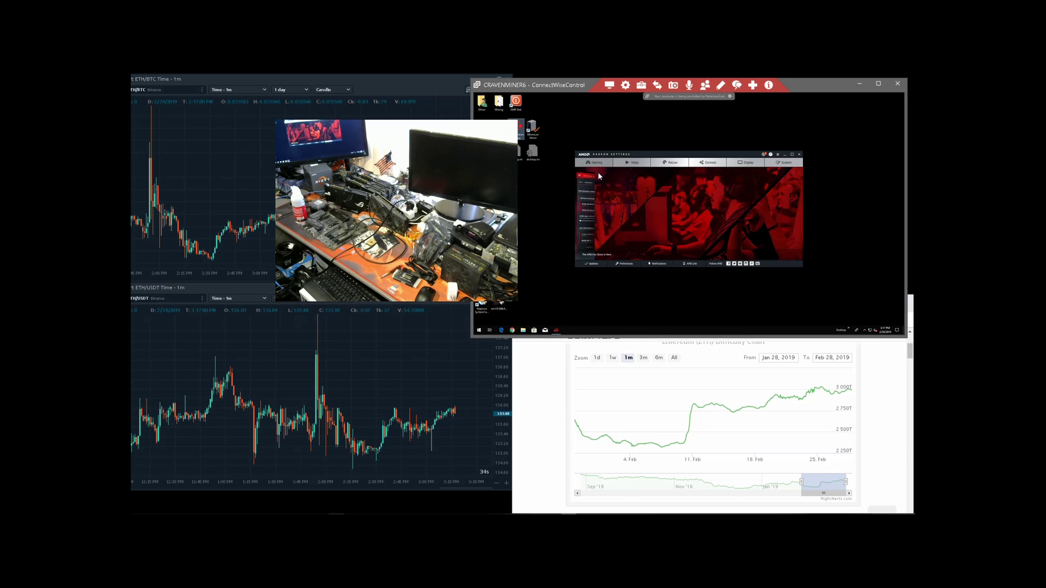
left_click(590, 186)
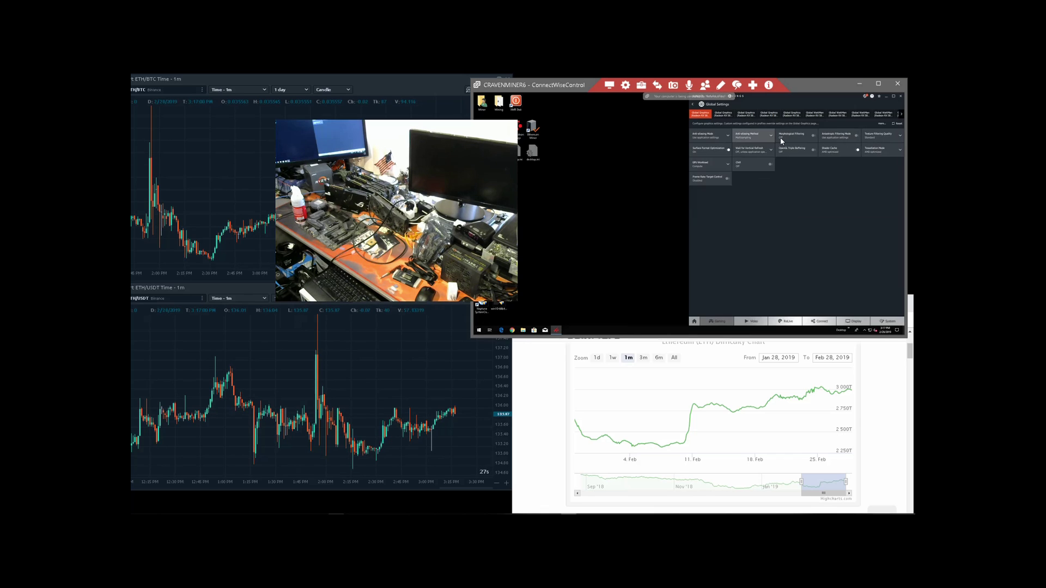
Step: Switch to another GPU's Global WattMan tab and accept the tuning warning
left_click(800, 114)
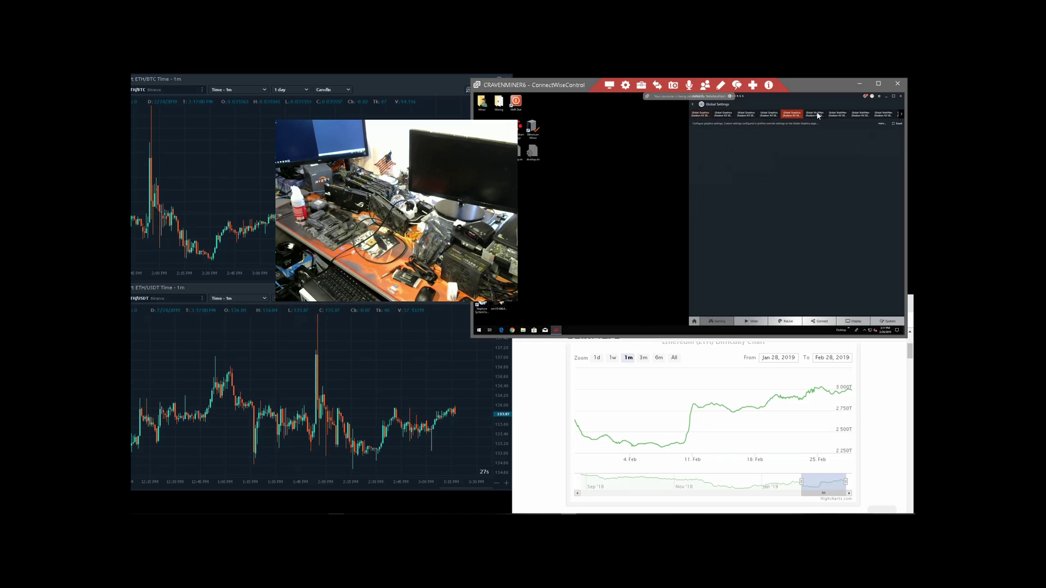
left_click(815, 114)
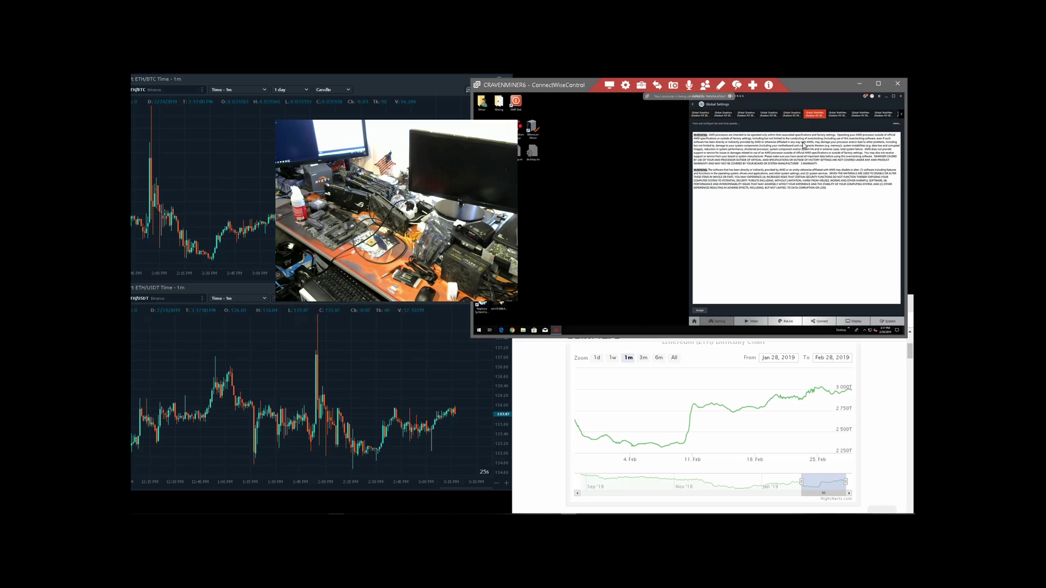
left_click(699, 309)
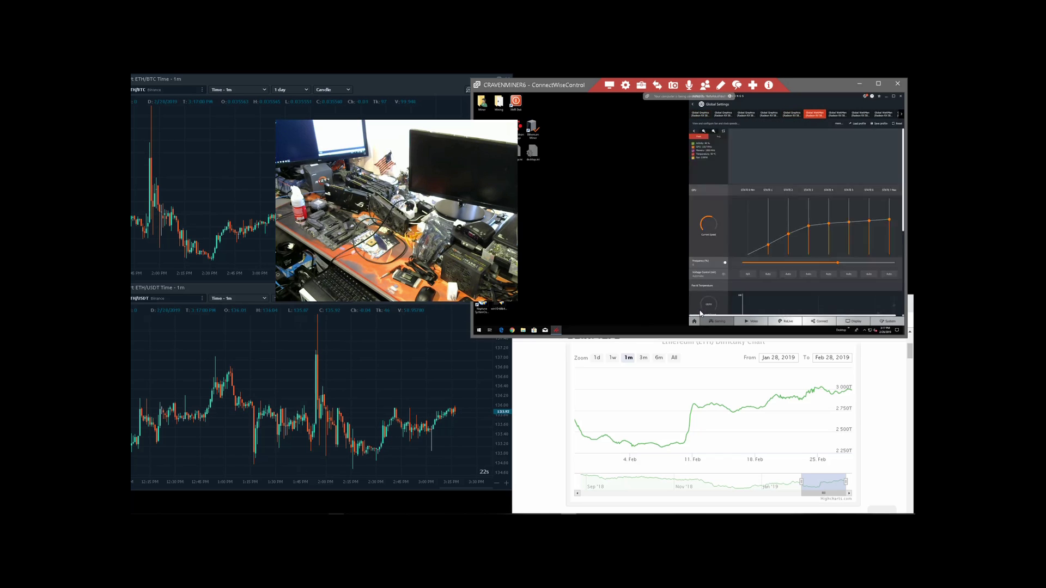
Step: Attempt to load a saved WattMan profile, cancel it, and dismiss the load-error notice
left_click(859, 124)
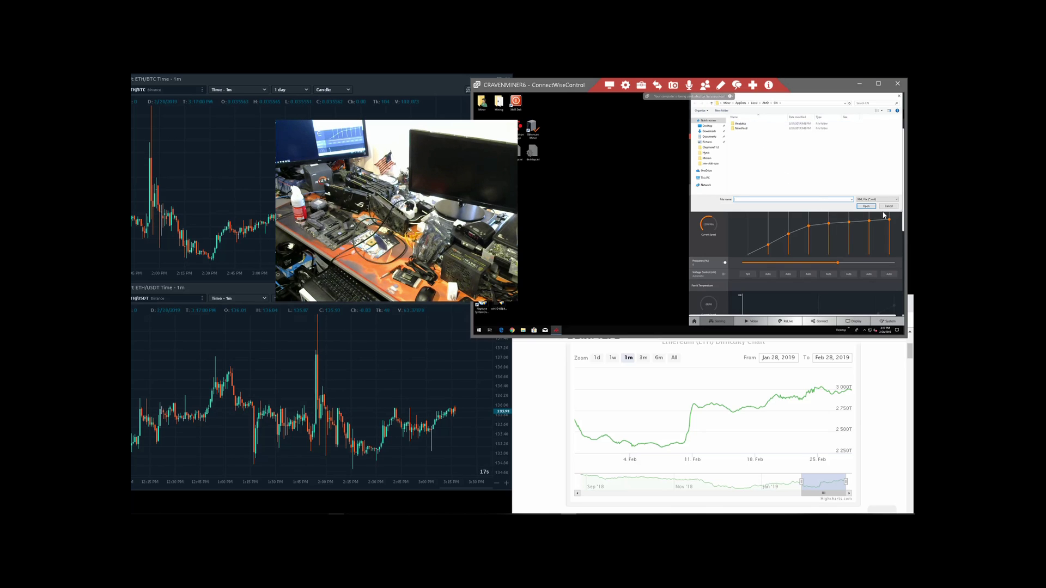
left_click(889, 206)
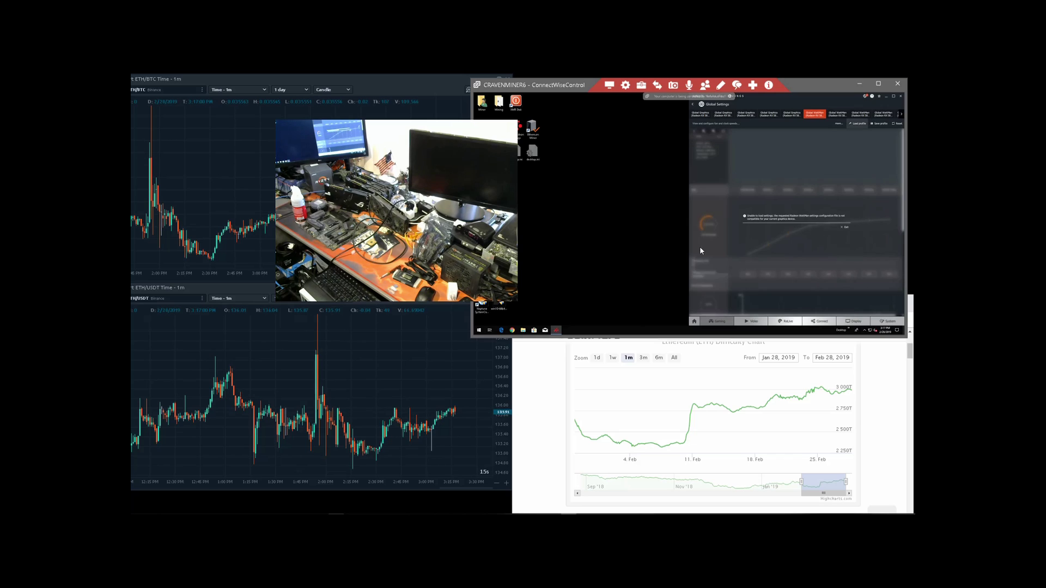
left_click(842, 226)
Step: Switch WattMan Voltage Control and Memory Frequency to manual per-state values
left_click(719, 273)
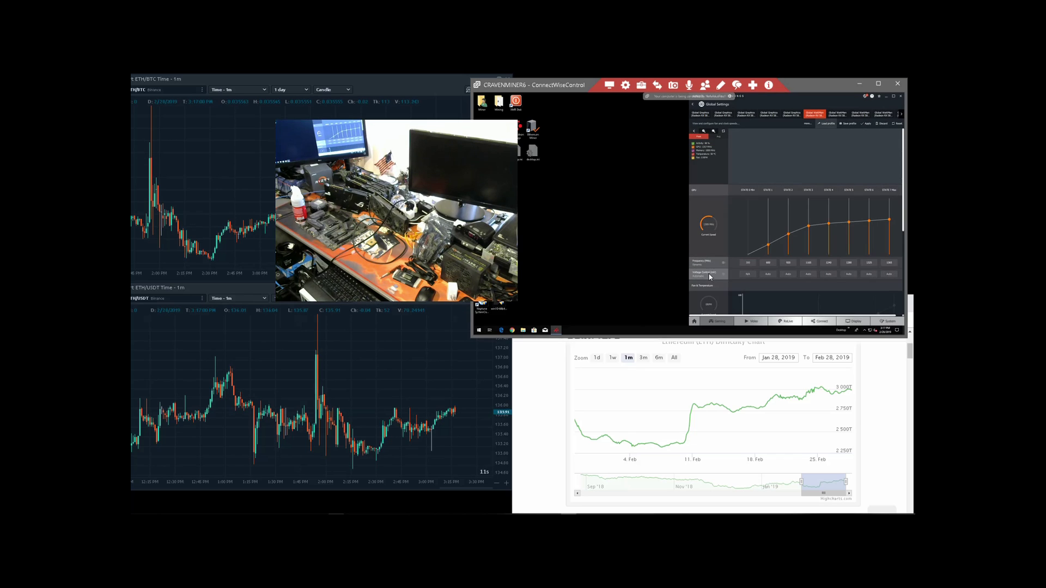
scroll(708, 272, "down", 1)
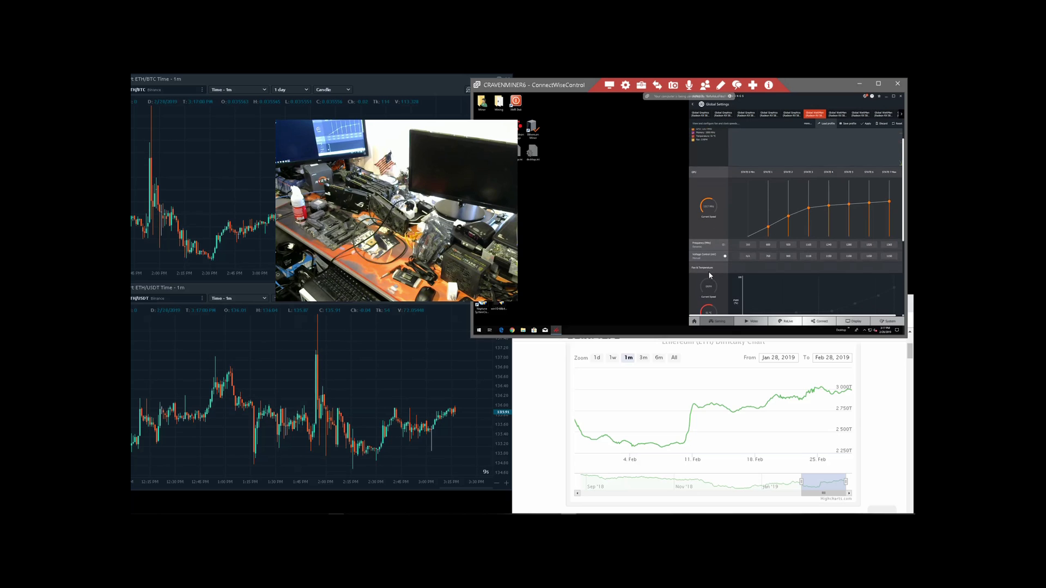
scroll(708, 272, "down", 5)
scroll(709, 275, "down", 1)
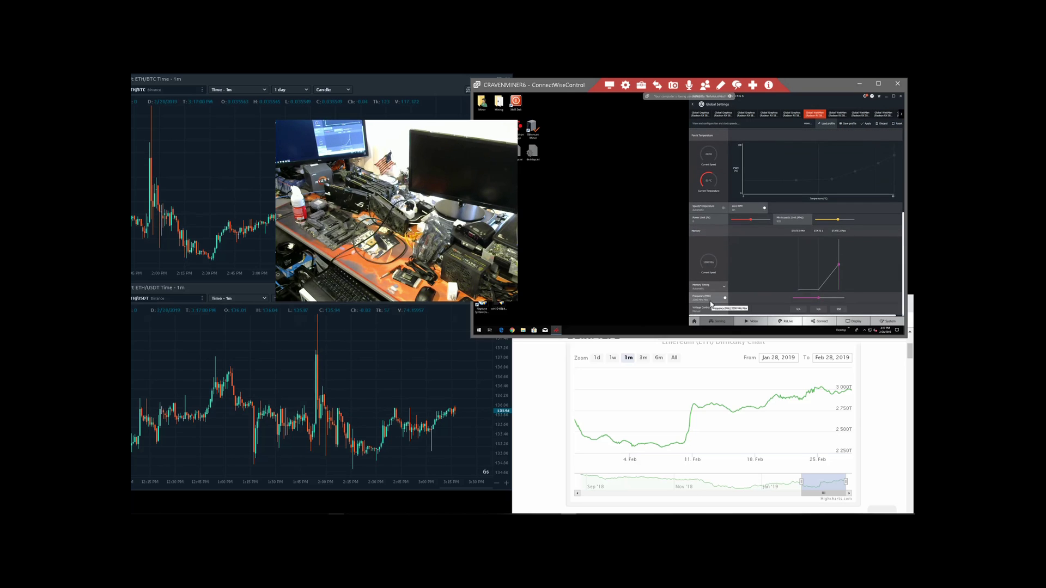
left_click(724, 298)
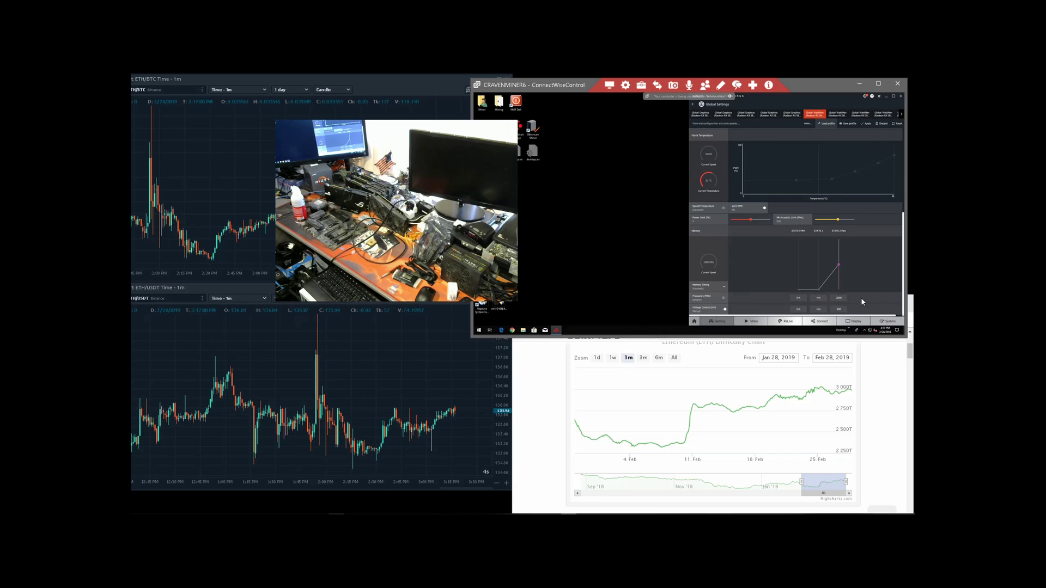
Step: Change the 950 voltage to 900, set the top state to 1175 MHz, and apply
left_click(838, 310)
key("BackSpace")
type("900")
left_click(845, 299)
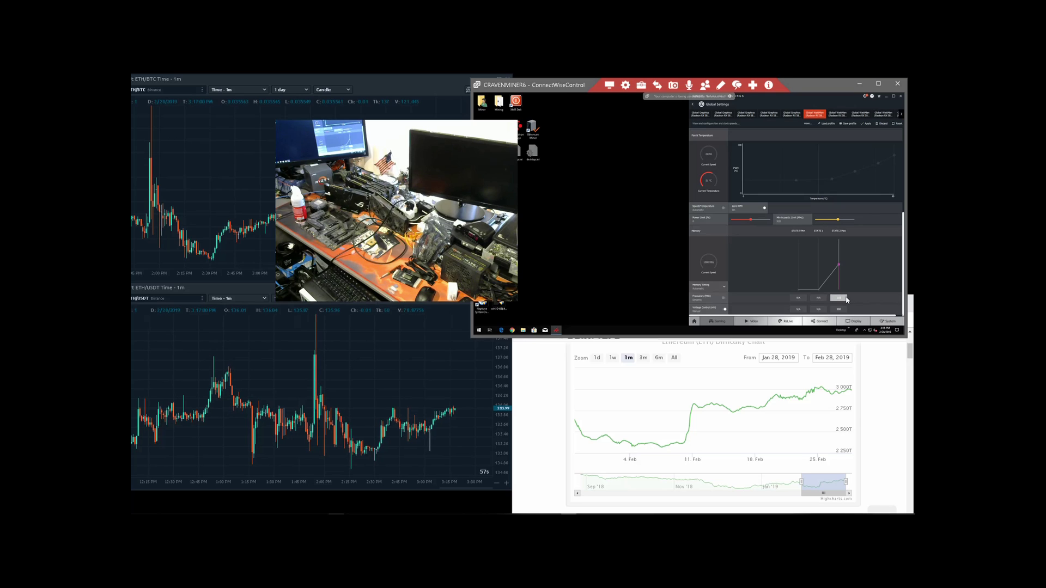
scroll(837, 262, "up", 5)
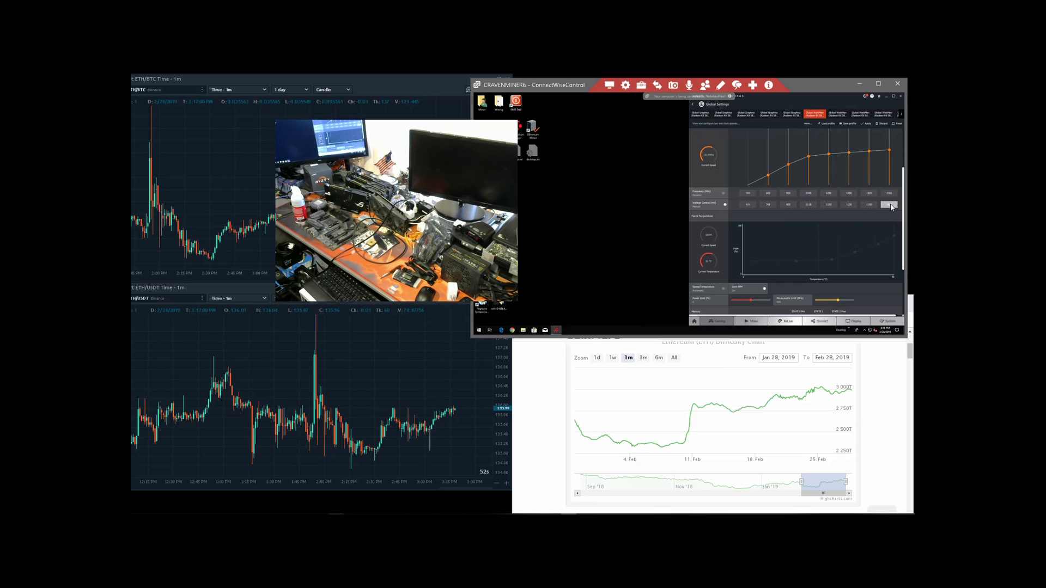
left_click(889, 193)
left_click(867, 124)
right_click(493, 132)
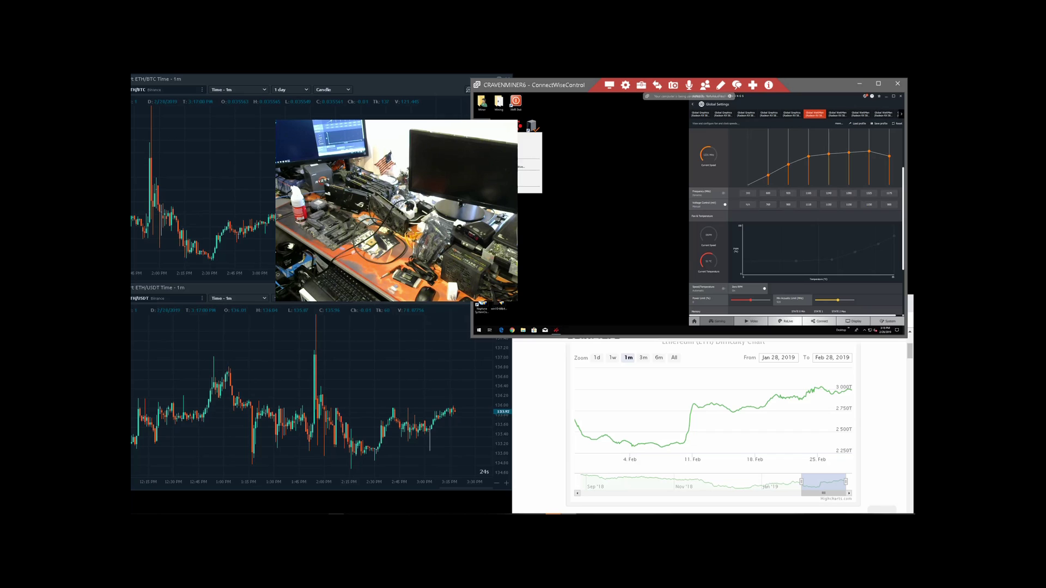
left_click(529, 150)
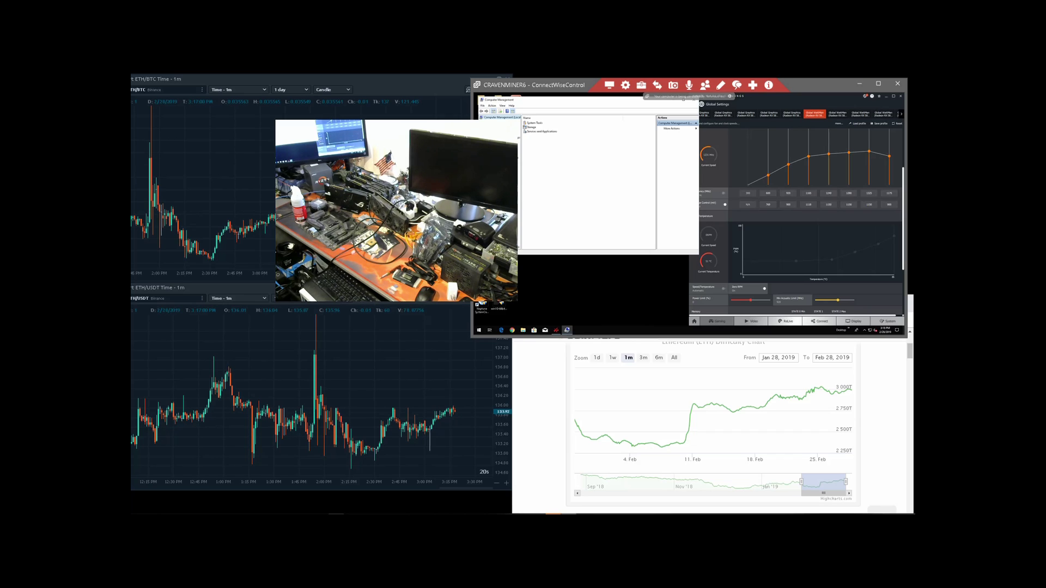
left_click(503, 144)
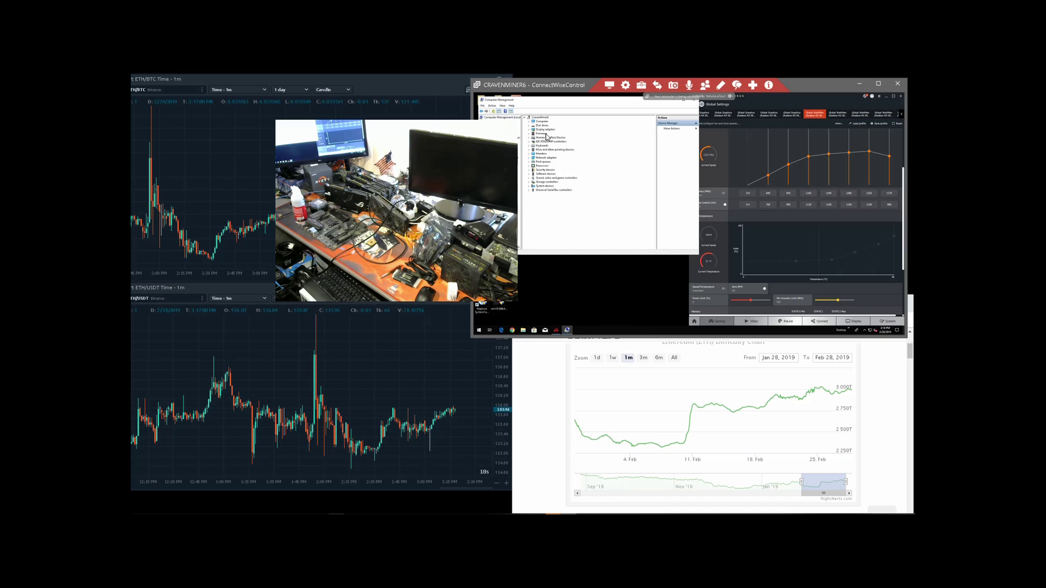
left_click(530, 134)
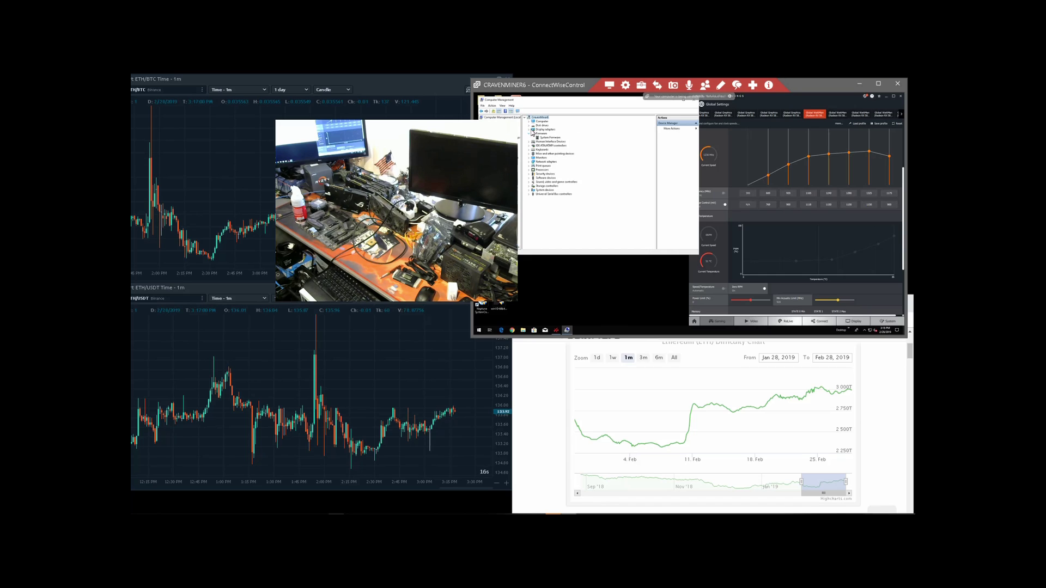
left_click(529, 130)
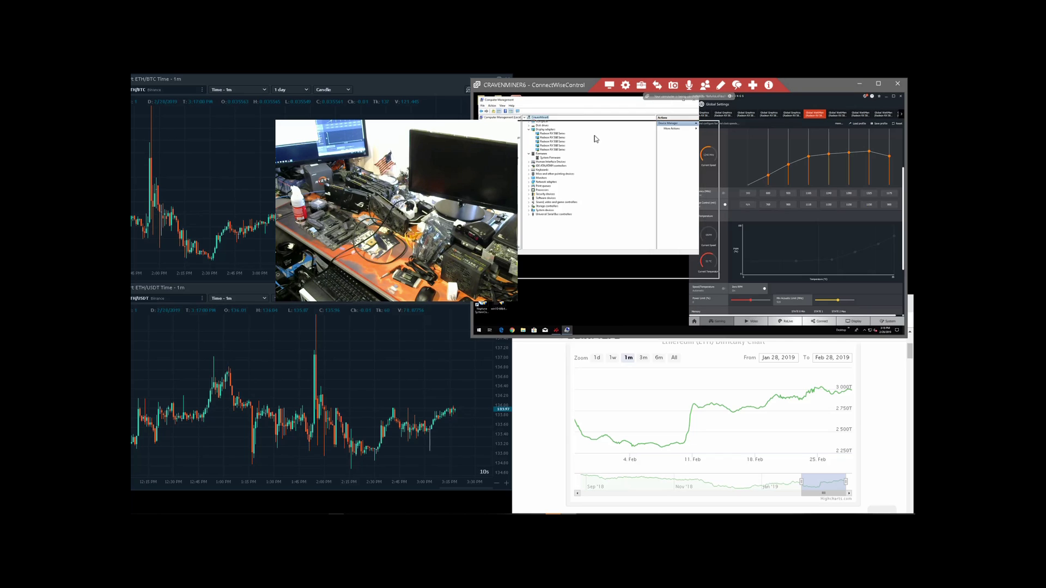
left_click_drag(572, 103, 594, 139)
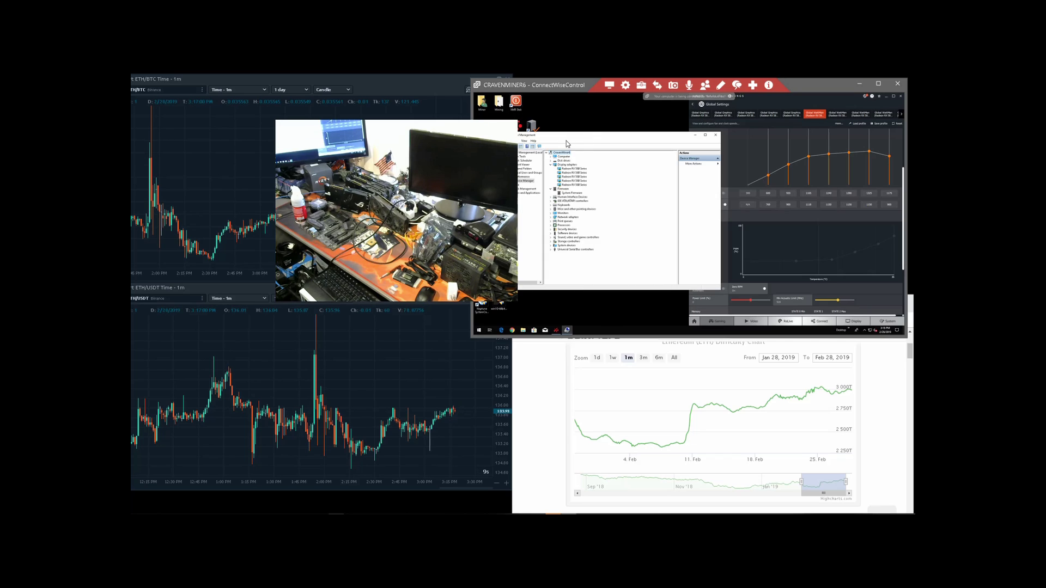
left_click(715, 136)
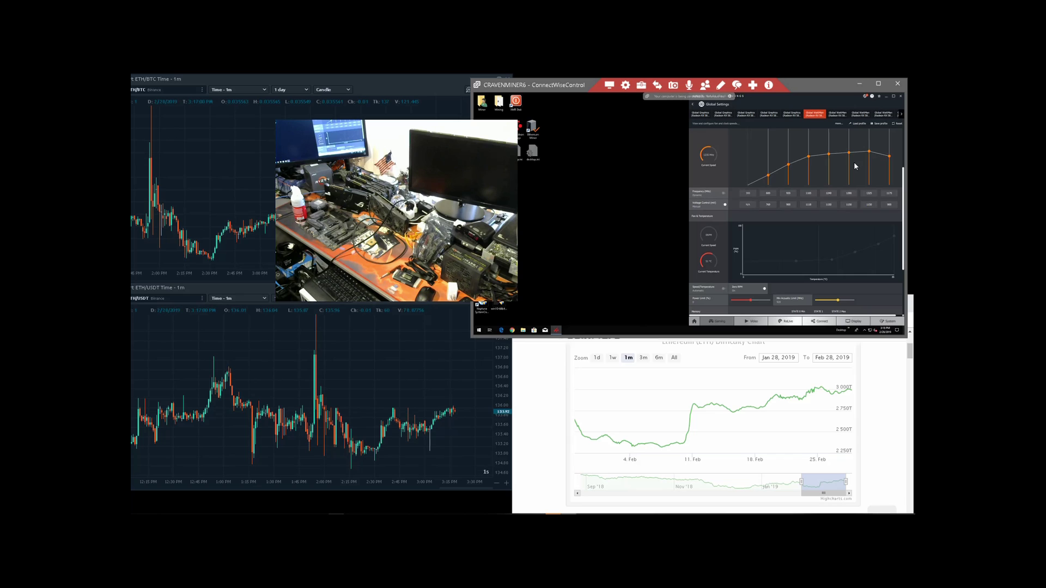
Step: Drag the State 7 point upward on the WattMan frequency curve to raise its core clock
scroll(888, 159, "up", 1)
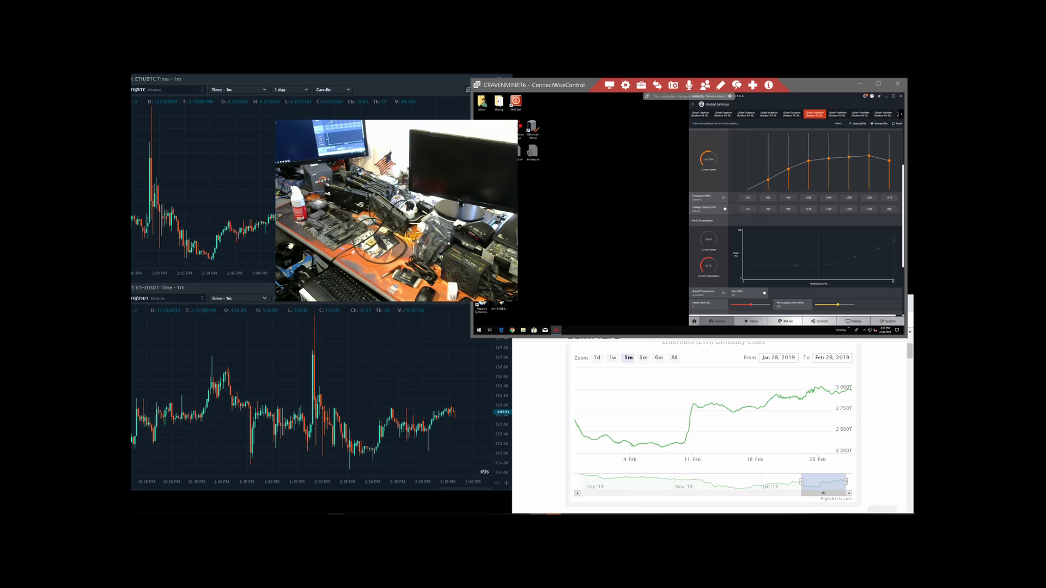
mouse_move(756, 424)
scroll(858, 168, "up", 1)
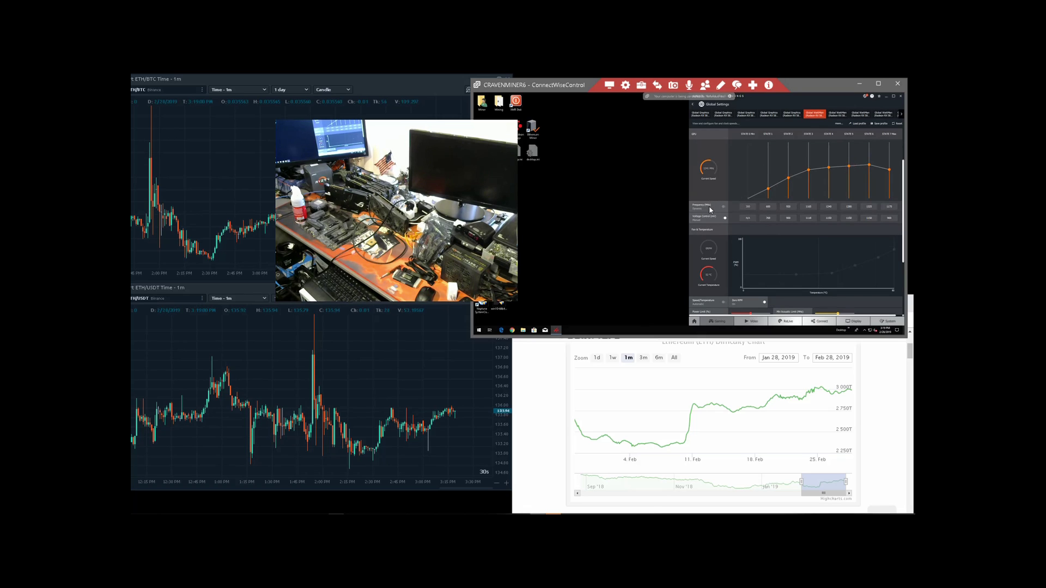
left_click_drag(889, 169, 889, 163)
Step: Apply the new State 7 frequency and save the WattMan settings as a profile file
left_click(872, 129)
left_click(872, 123)
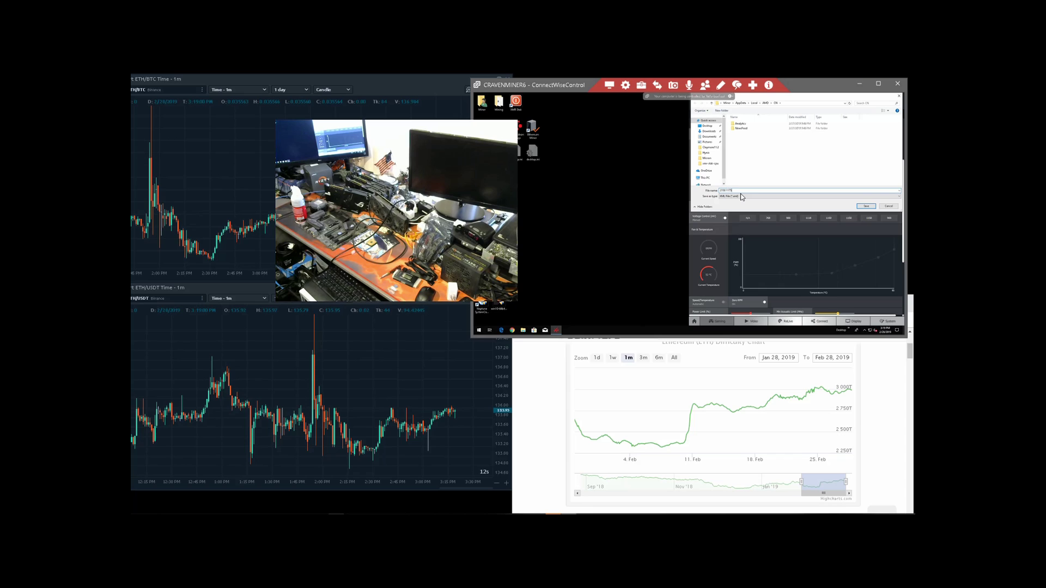
left_click(864, 207)
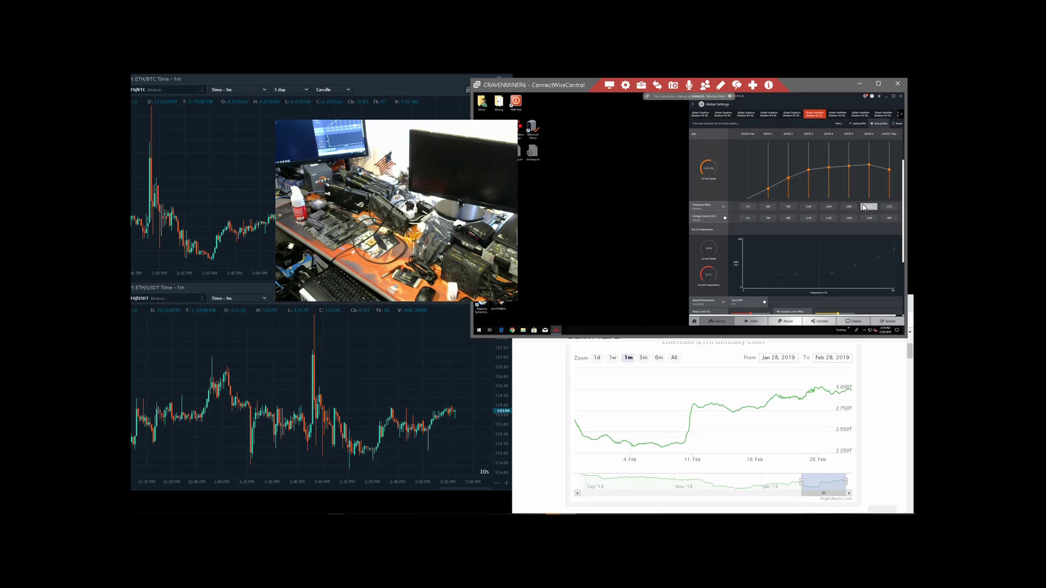
Step: Switch frequency control to min/max states, apply, and overwrite the 2150 1175.xml profile
left_click(891, 135)
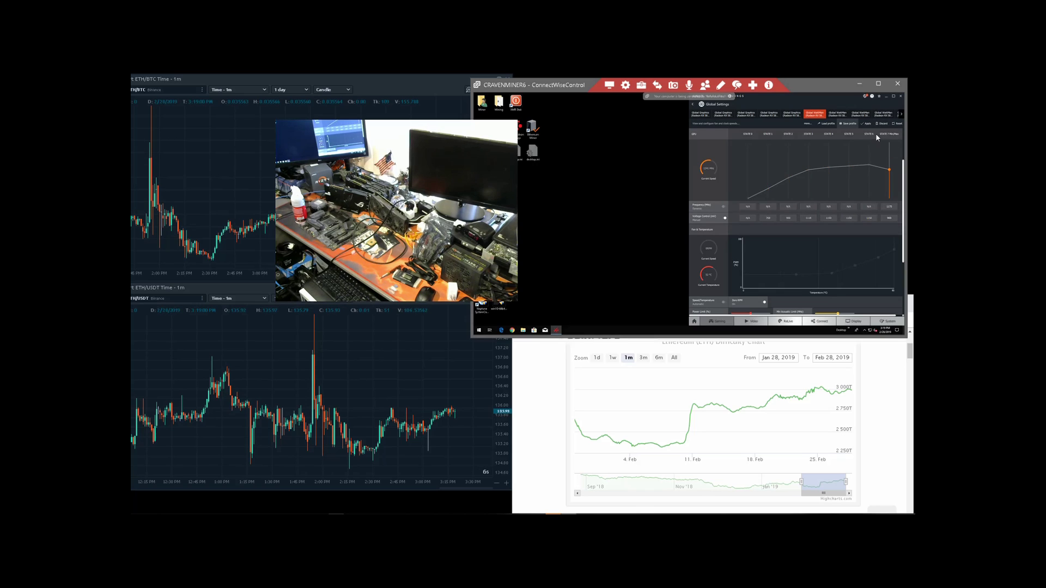
left_click(870, 123)
left_click(872, 124)
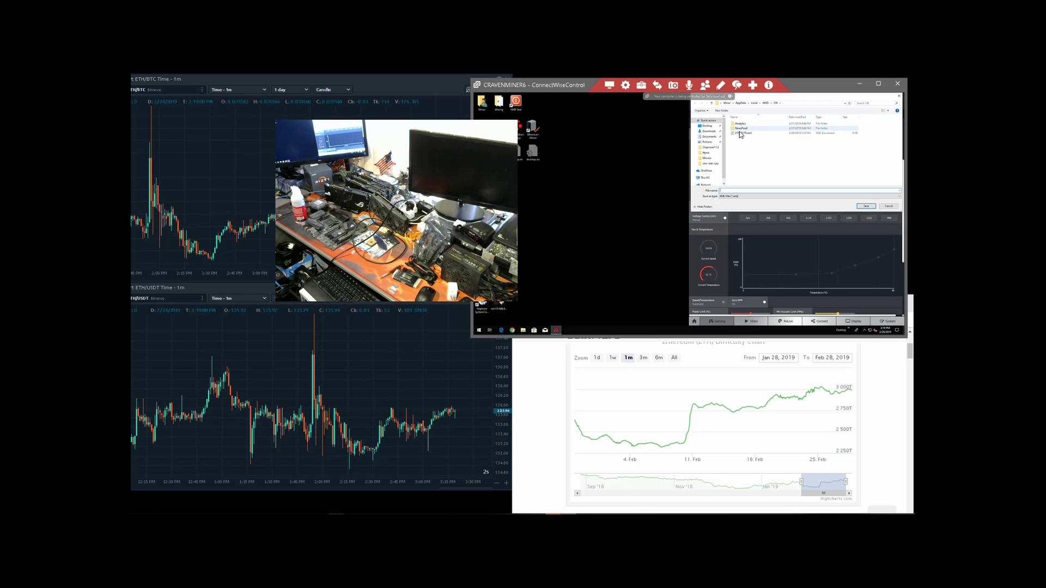
double_click(741, 135)
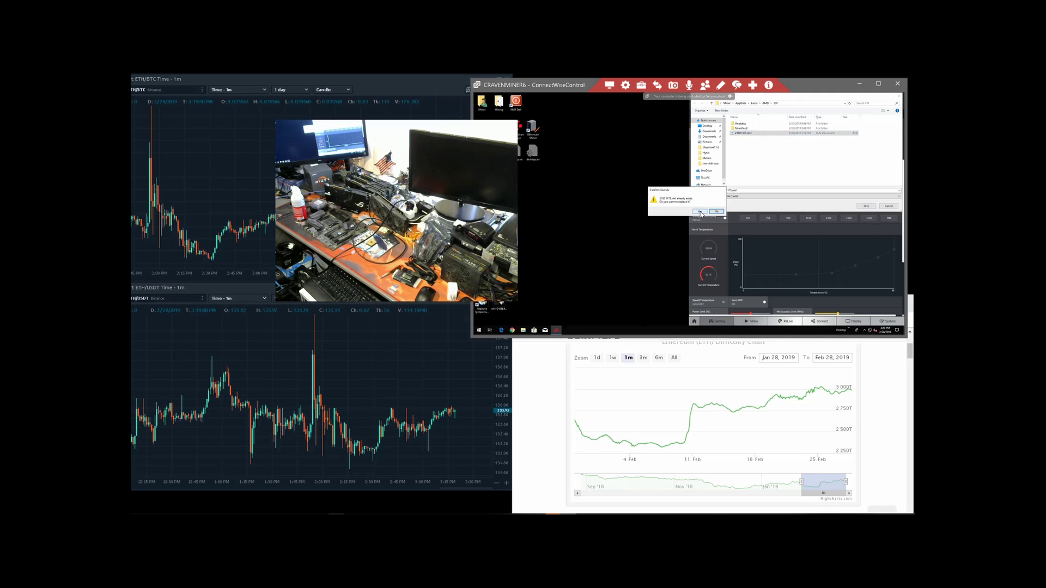
left_click(700, 212)
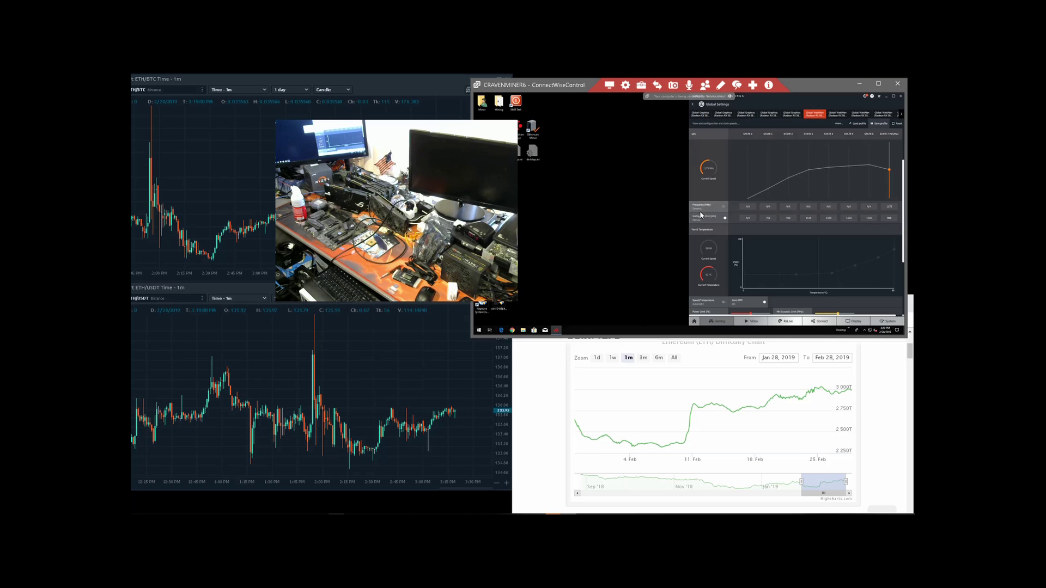
Step: Load the saved XML WattMan profile onto another GPU
left_click(837, 118)
left_click(858, 124)
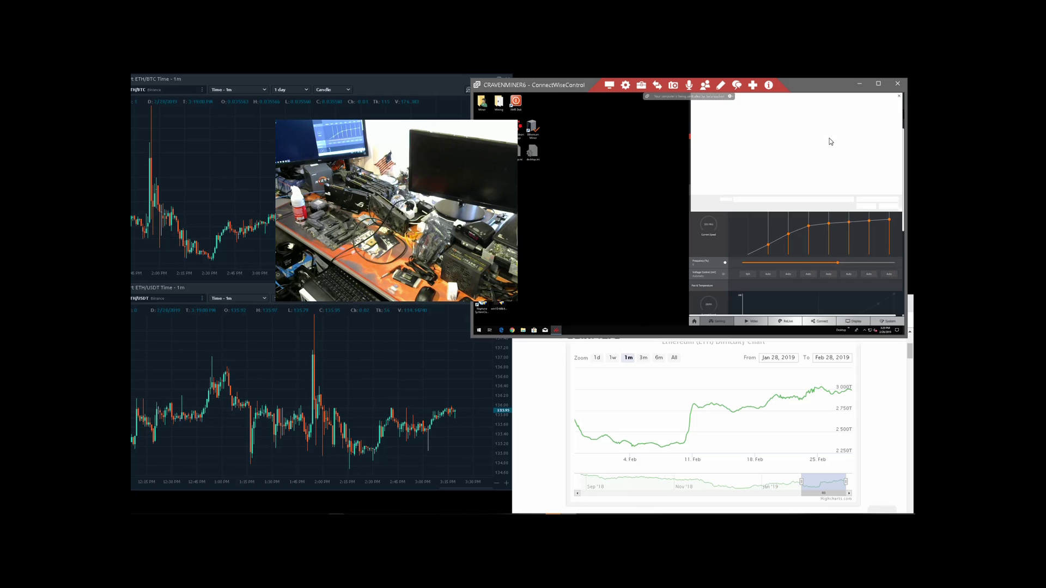
double_click(757, 132)
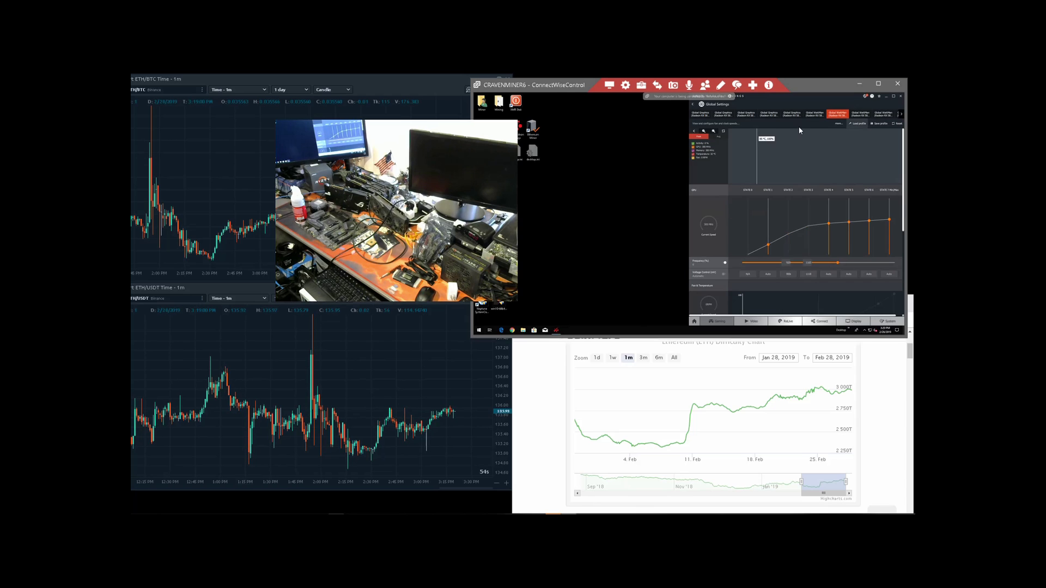
Step: Load the XML profile onto the next GPU, then bring up the following GPU's WattMan page, widening the window
left_click(857, 116)
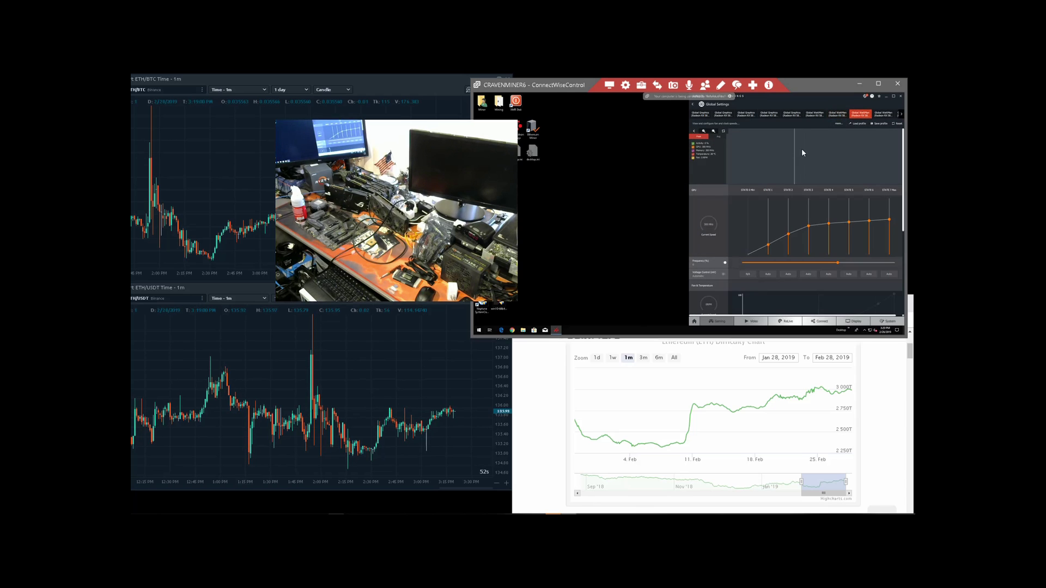
left_click(856, 125)
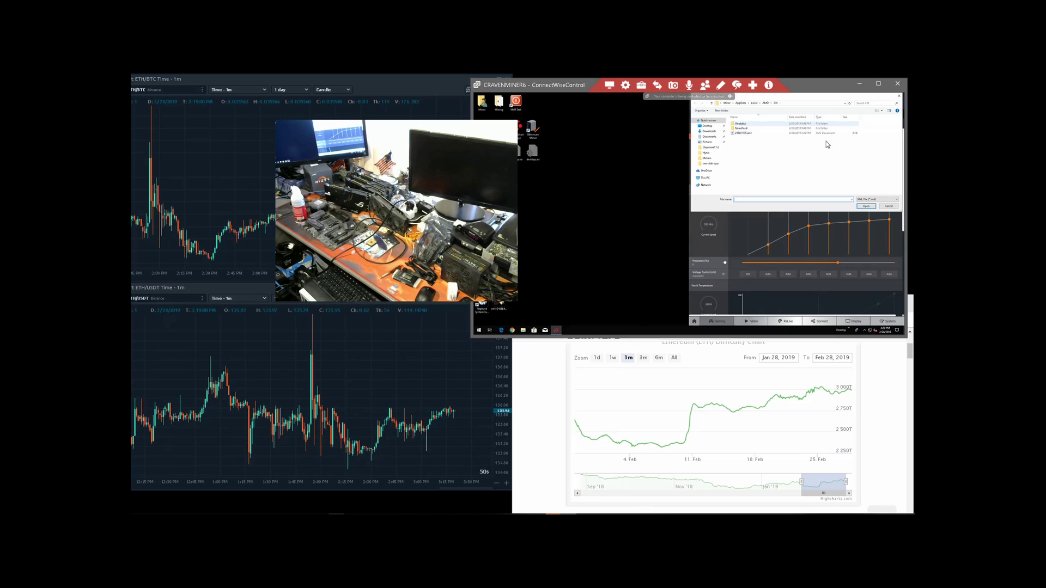
left_click(768, 134)
double_click(769, 136)
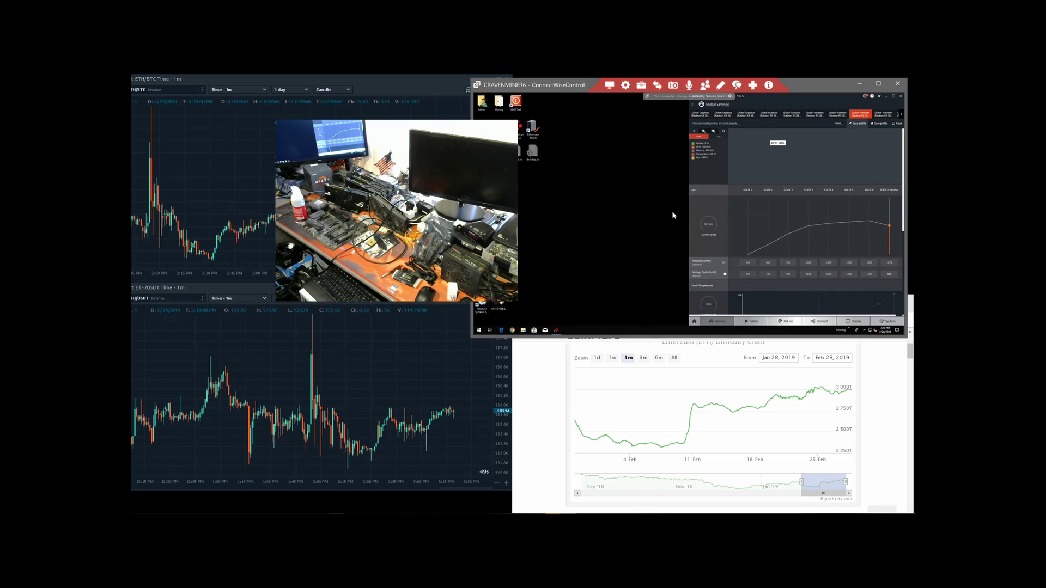
left_click(883, 114)
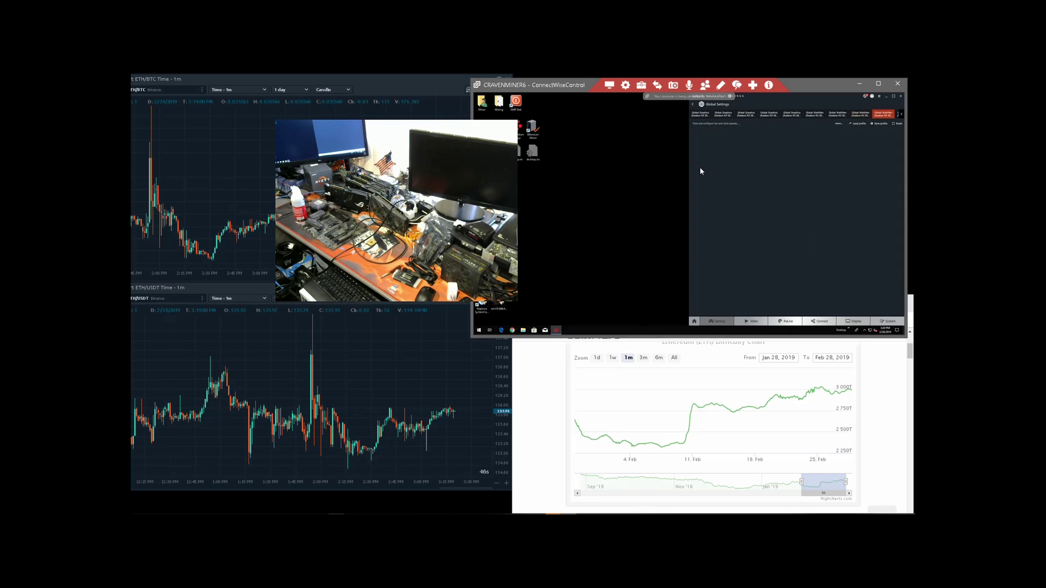
left_click_drag(690, 169, 576, 169)
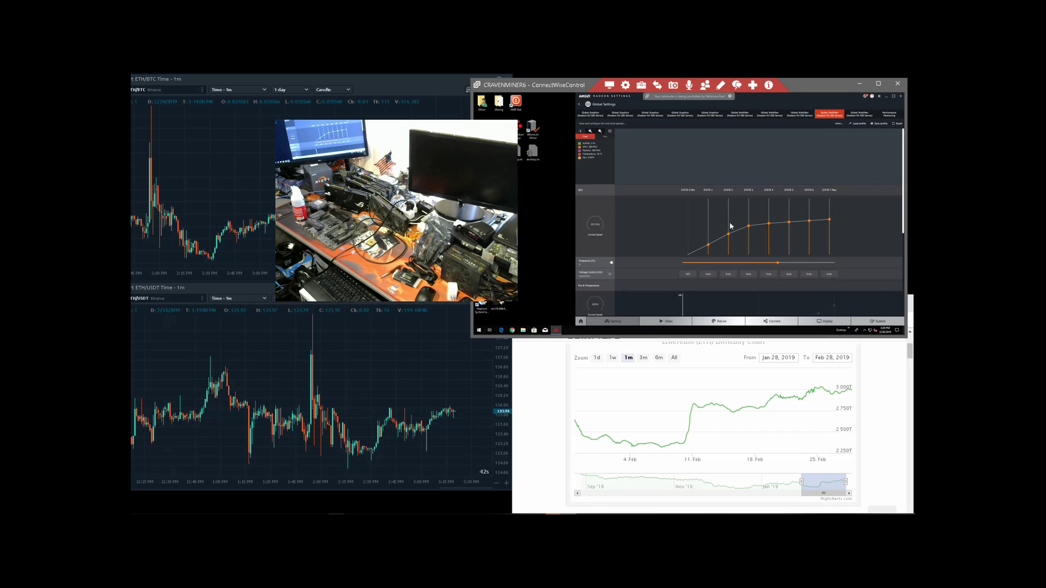
Step: Load the 2150 1175.xml profile onto this GPU
left_click(859, 124)
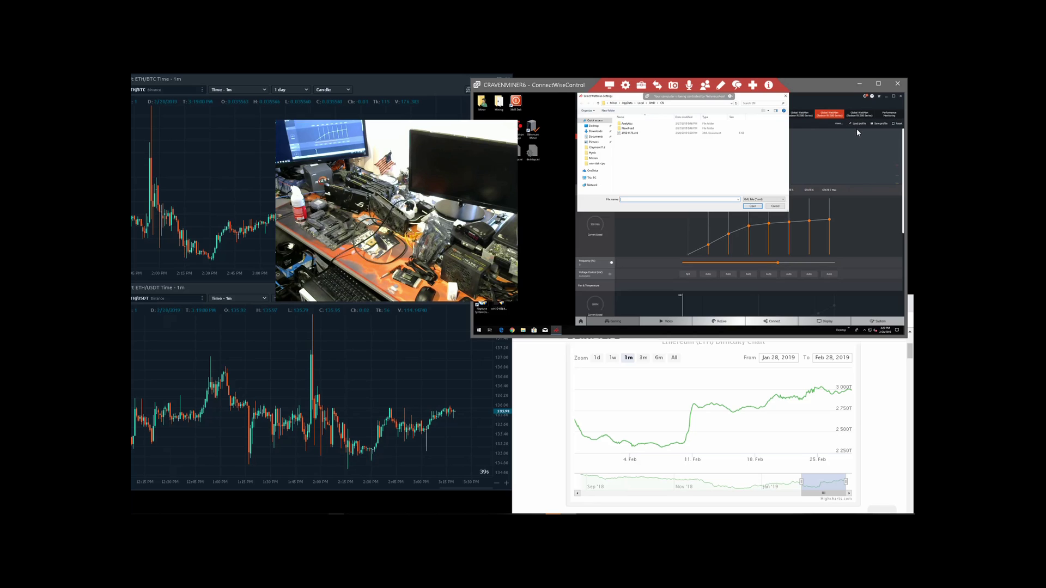
left_click(658, 133)
double_click(657, 133)
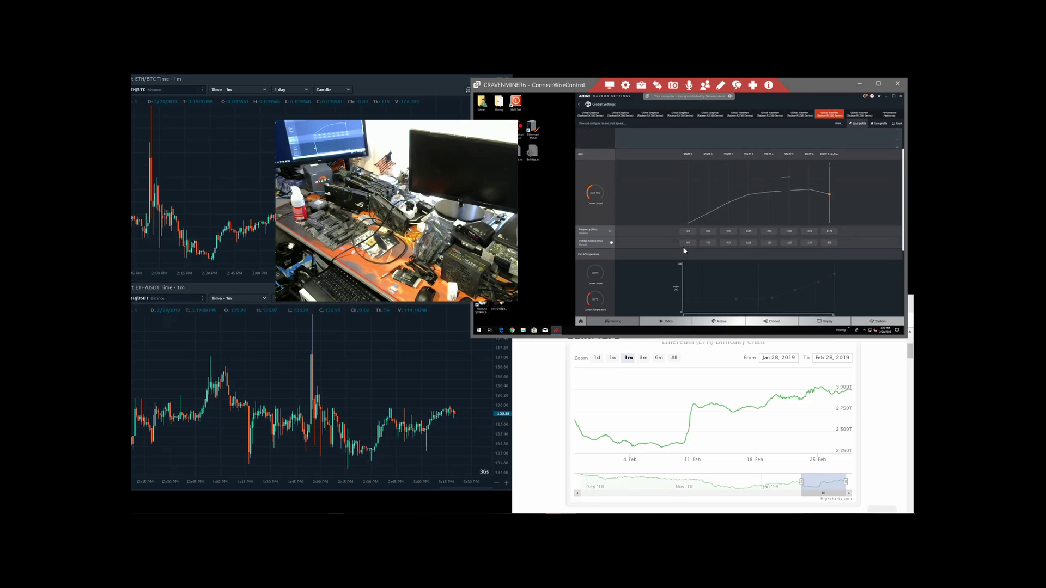
Step: Edit the memory State 2 frequency, entering 1750, and apply the new memory clock
scroll(684, 251, "down", 2)
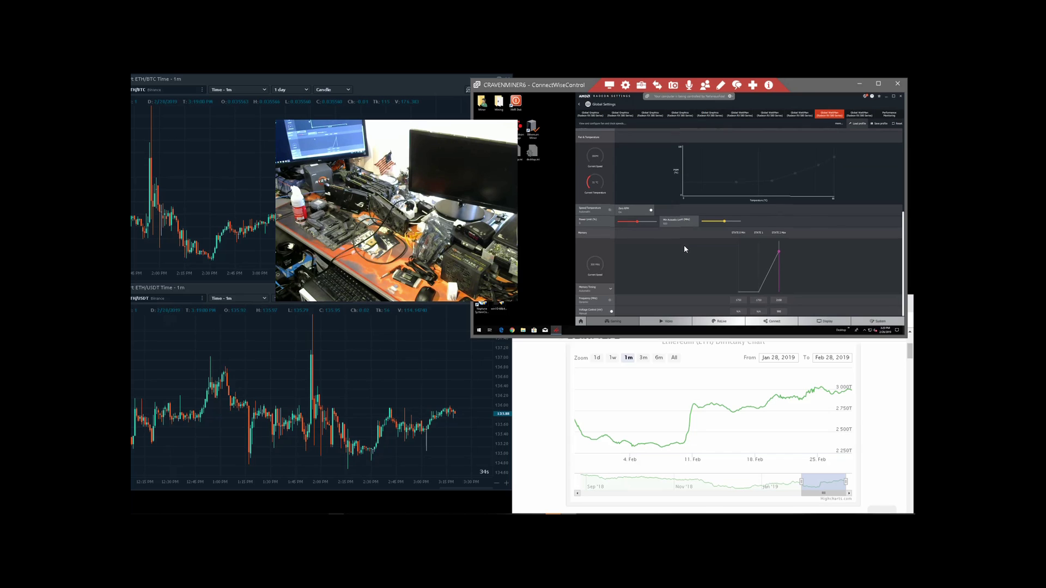
left_click(779, 299)
type("1750")
key("Return")
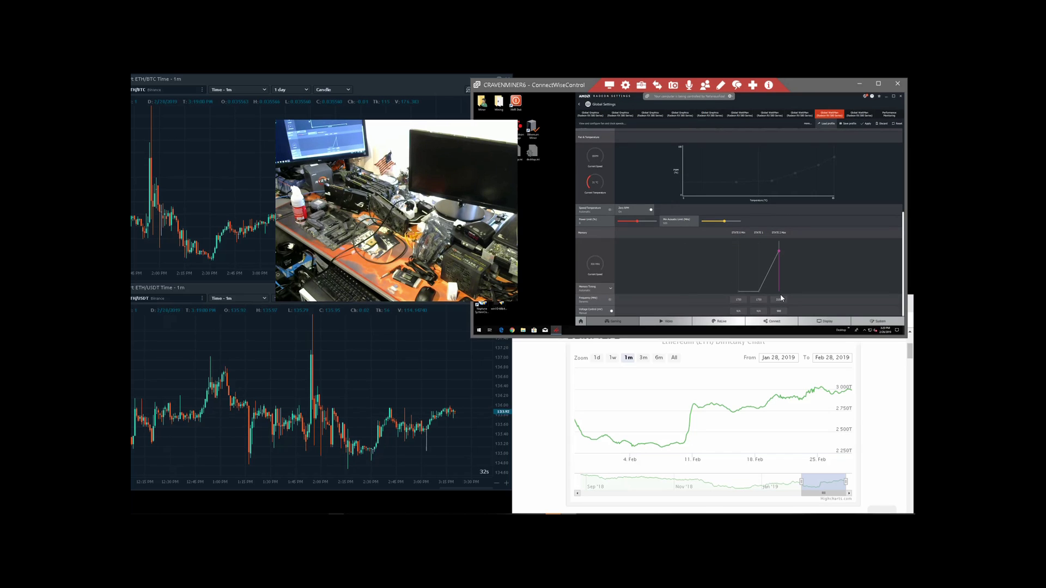
left_click(779, 299)
key("BackSpace")
left_click(864, 124)
Step: Save the current WattMan settings as the profile 2080 1175.xml
left_click(881, 125)
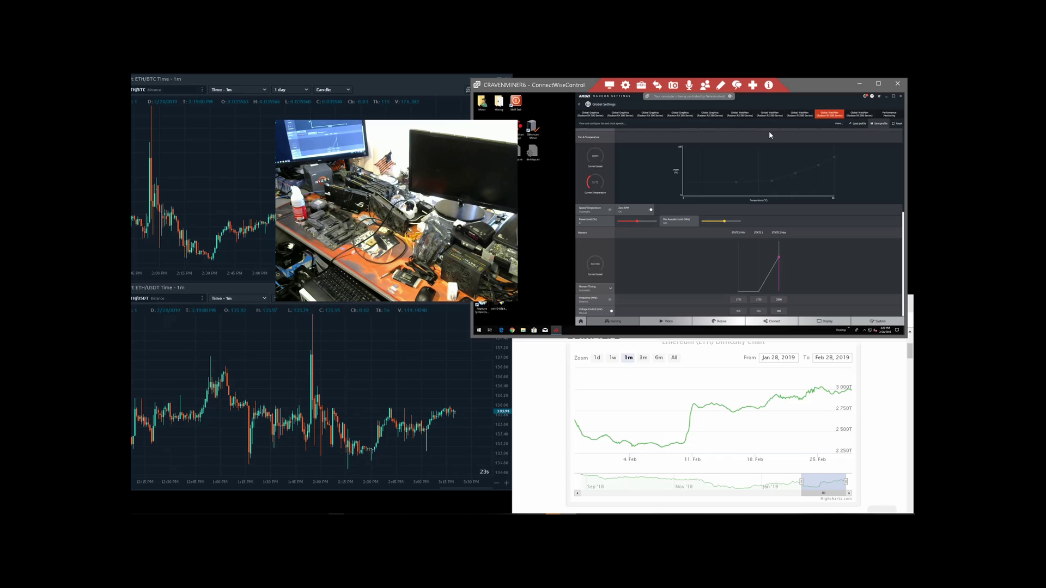
left_click(633, 135)
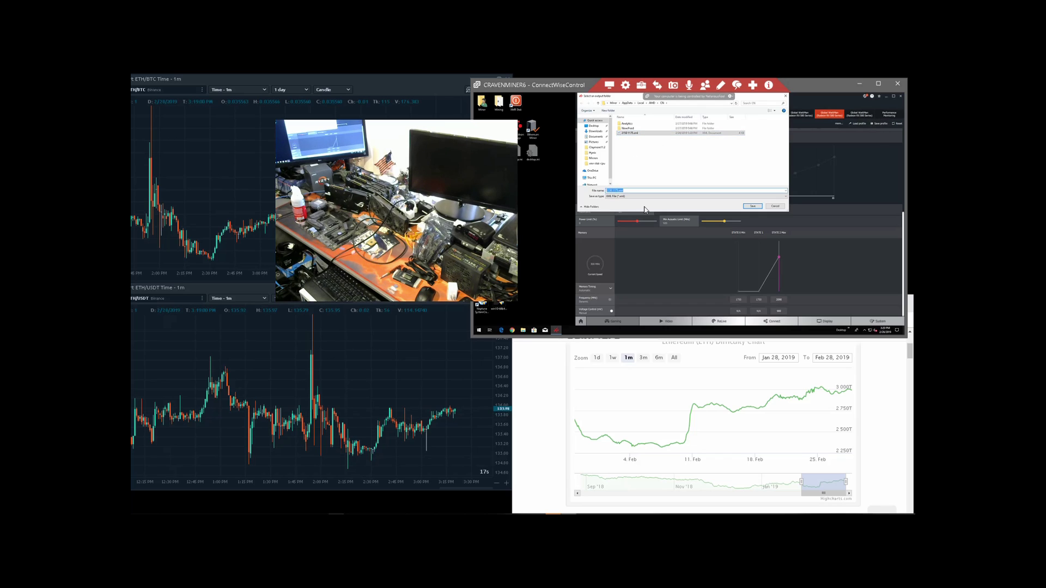
key("End")
key("BackSpace")
key("BackSpace")
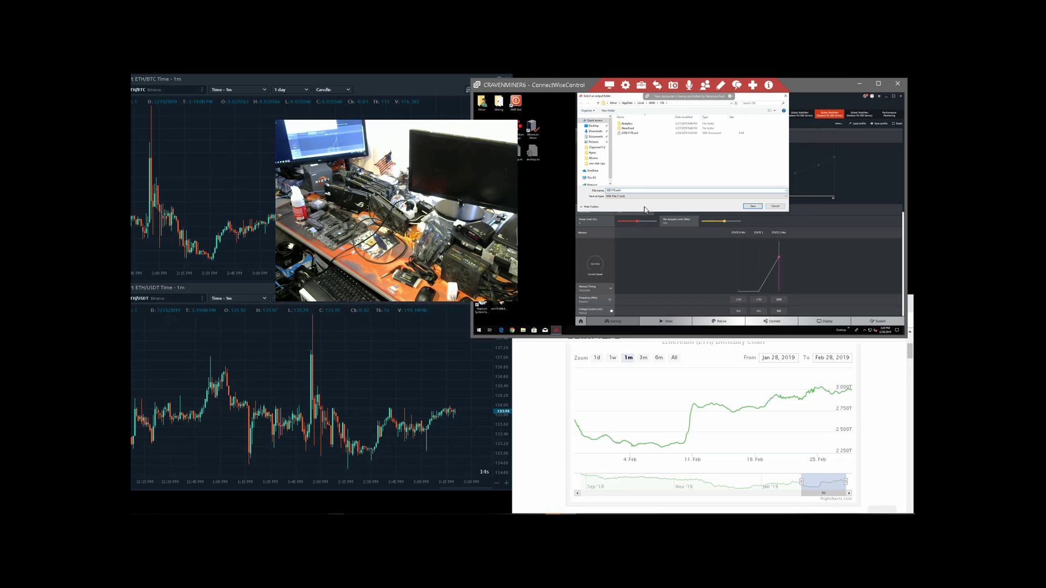
type("80")
left_click(752, 205)
Step: Load 2080 1175.xml onto the next RX 580's WattMan page
left_click(869, 115)
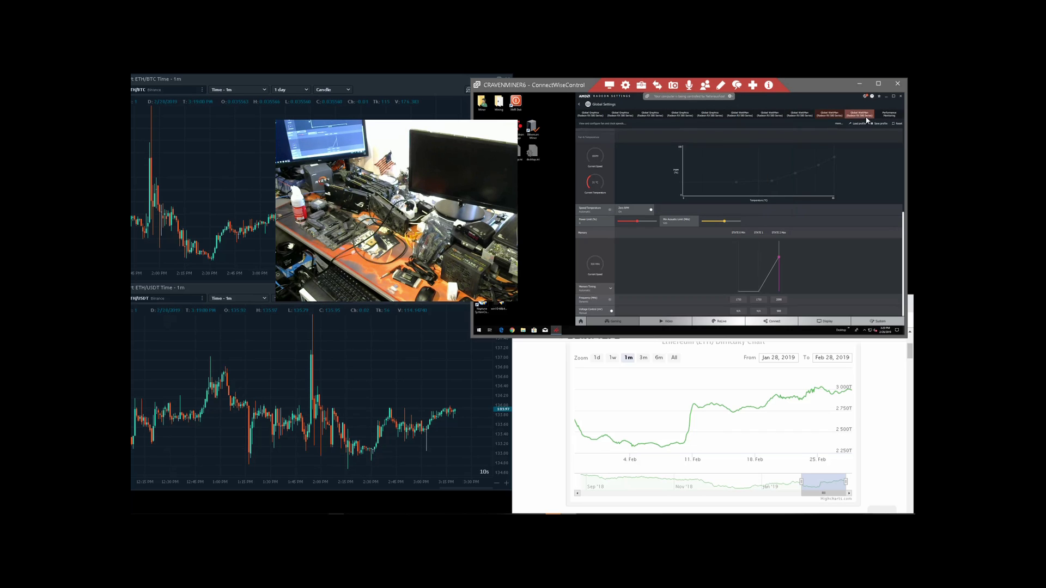
left_click(859, 124)
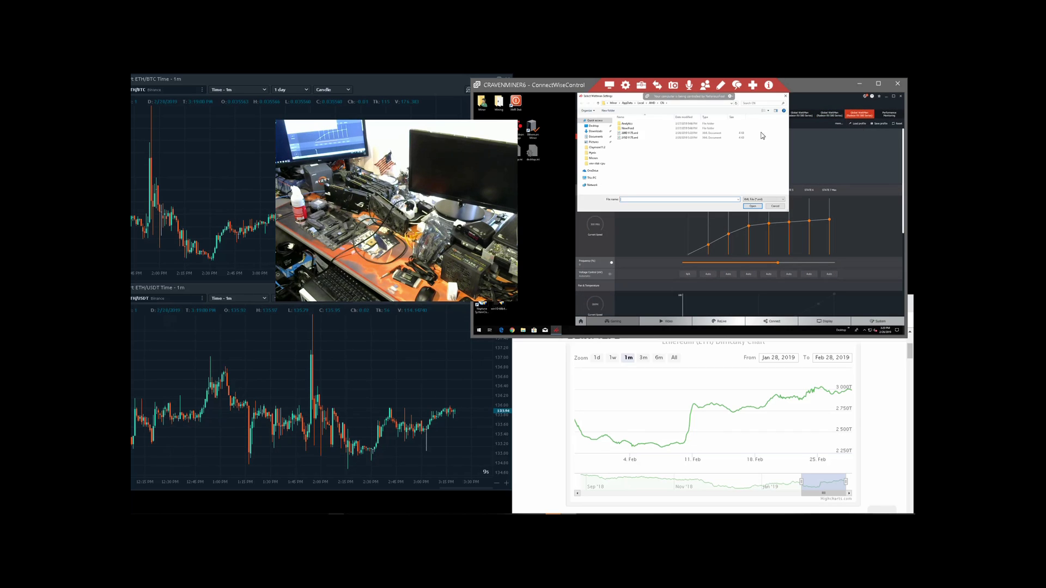
left_click(648, 134)
double_click(648, 134)
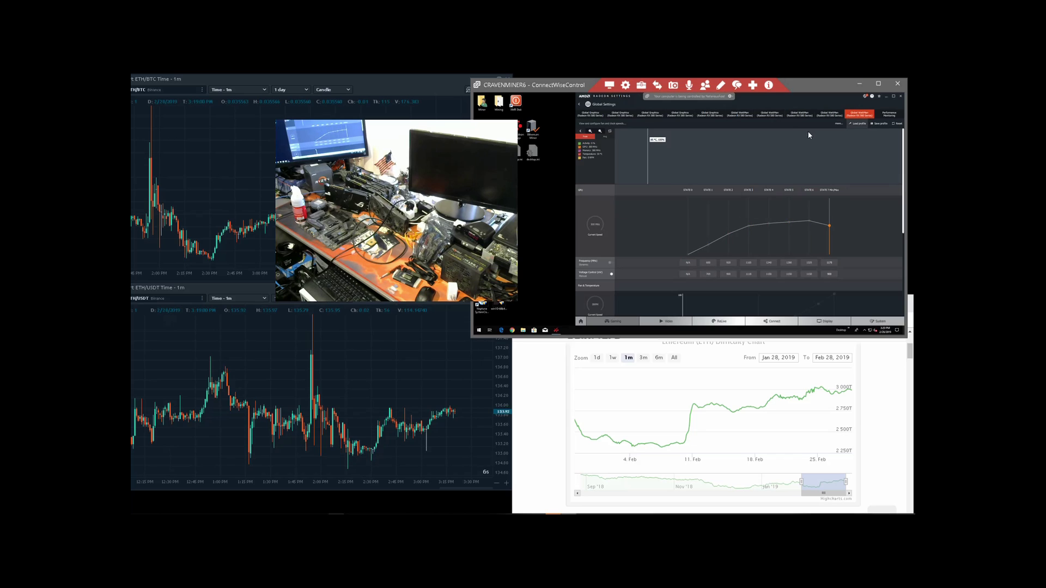
Step: Minimize Radeon Settings and launch the Ethereum Miner from its desktop shortcut
left_click(887, 98)
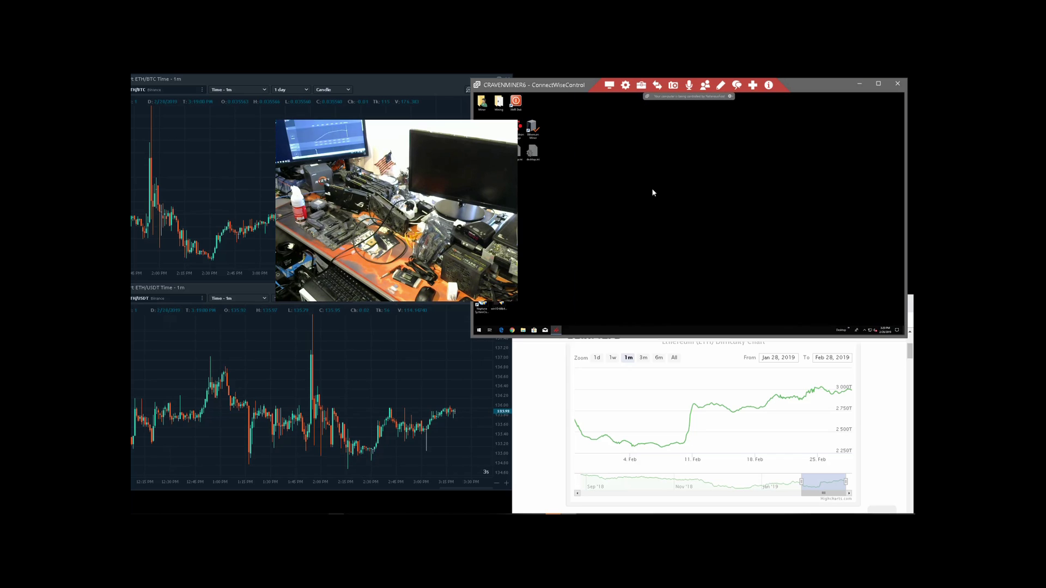
left_click(535, 132)
double_click(536, 133)
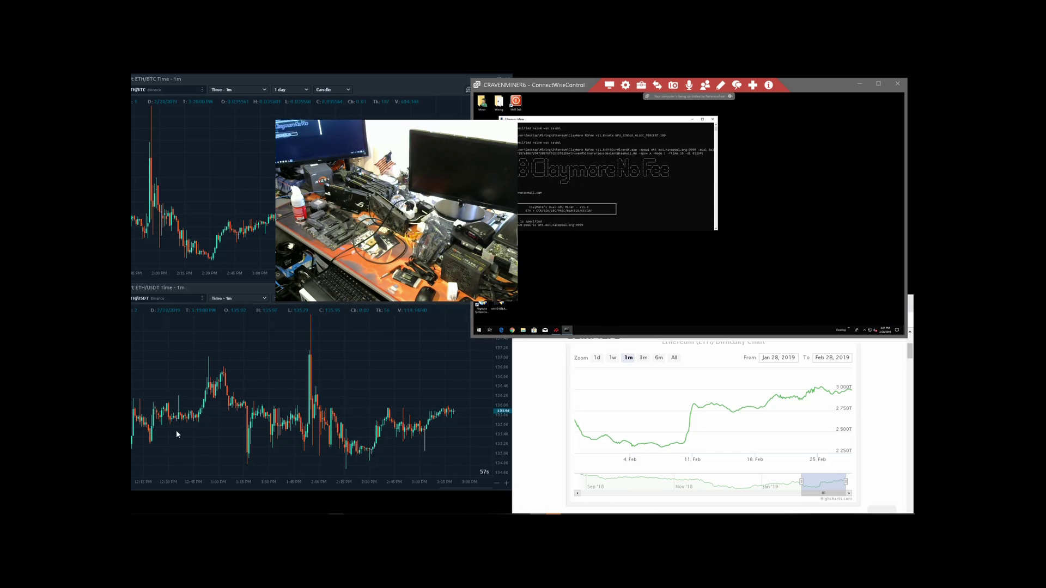
Step: Move the miner console up and right, leave select mode, and refocus it while it mines
left_click_drag(634, 126, 735, 111)
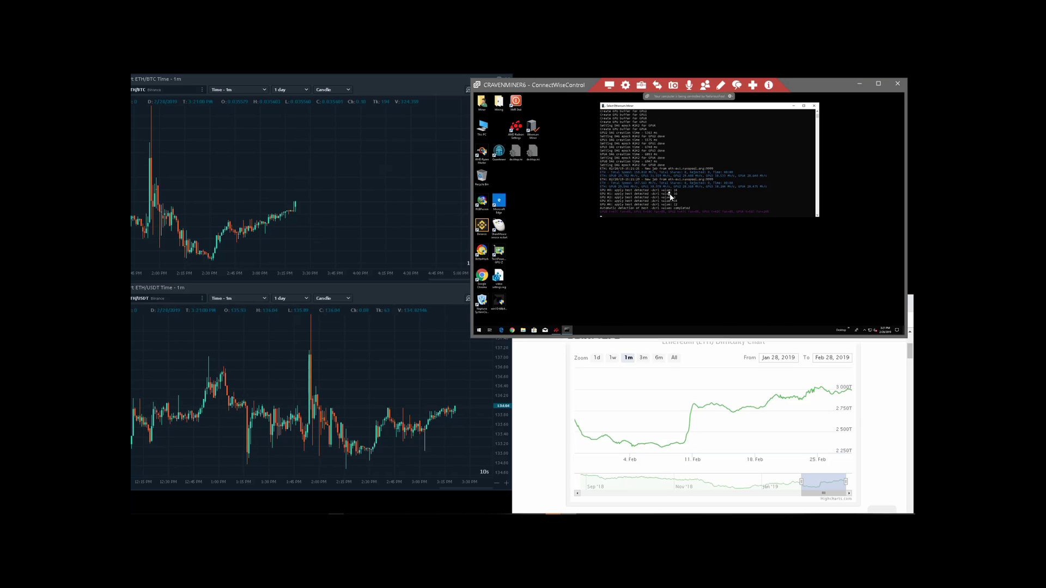
right_click(694, 200)
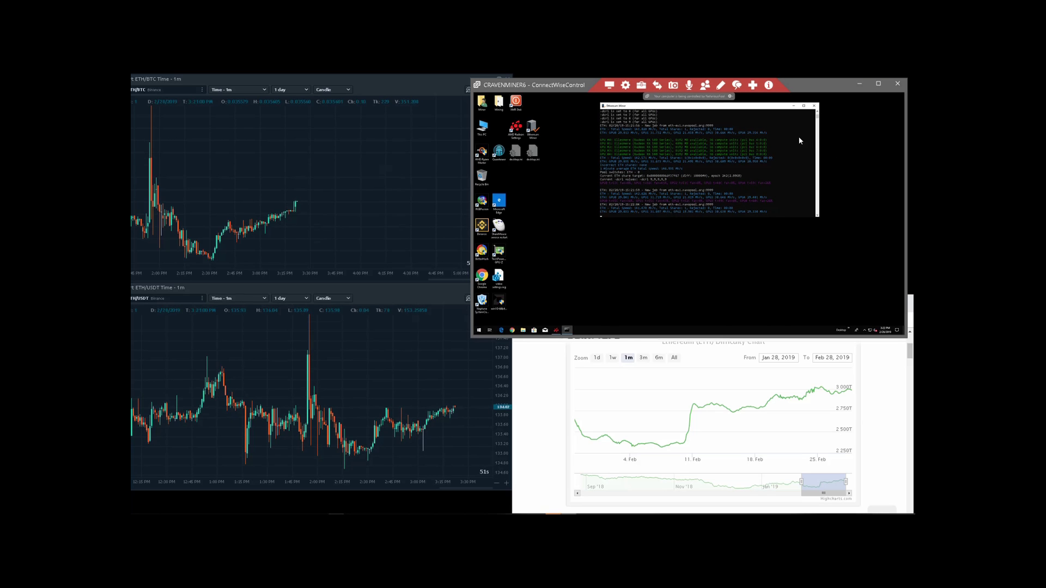
left_click(815, 106)
Step: Close the miner console, reopen Radeon Settings, relaunch the Ethereum Miner, and bring Radeon Settings forward
left_click(815, 107)
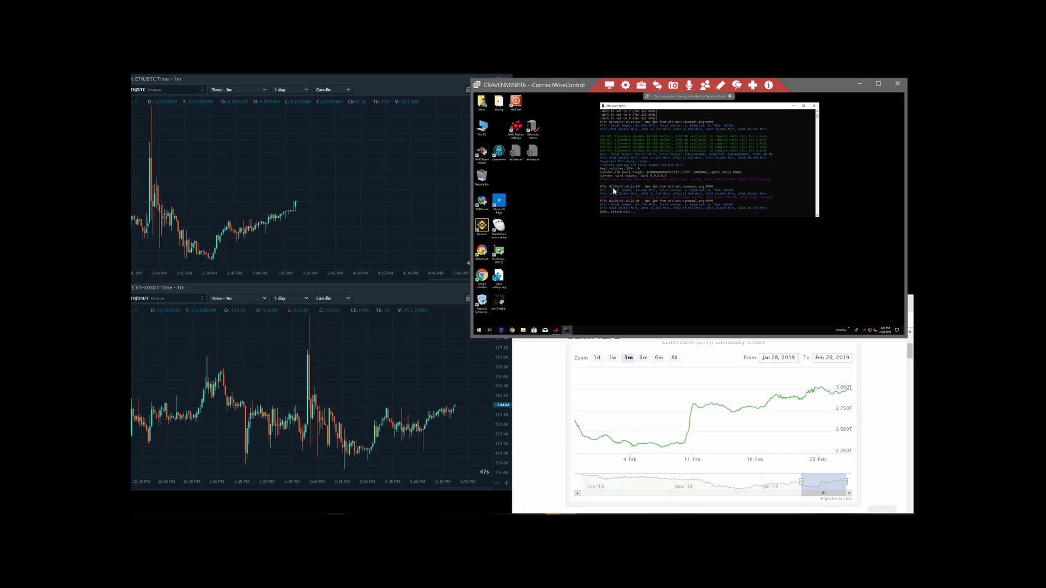
double_click(512, 130)
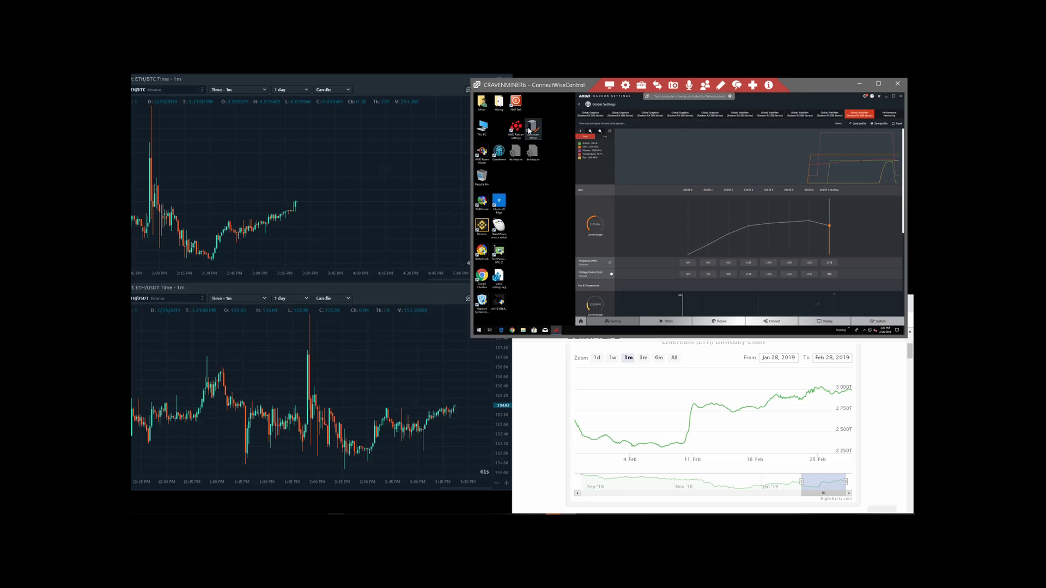
double_click(530, 130)
left_click(820, 118)
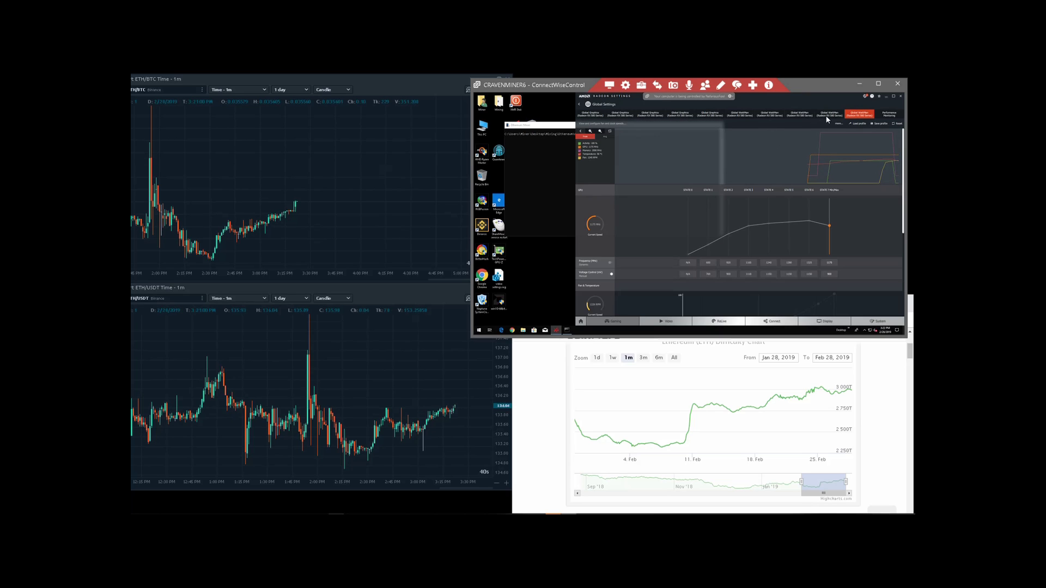
Step: Step through the first to fifth GPUs' graphics settings pages, ending on the second
left_click(827, 119)
left_click(627, 116)
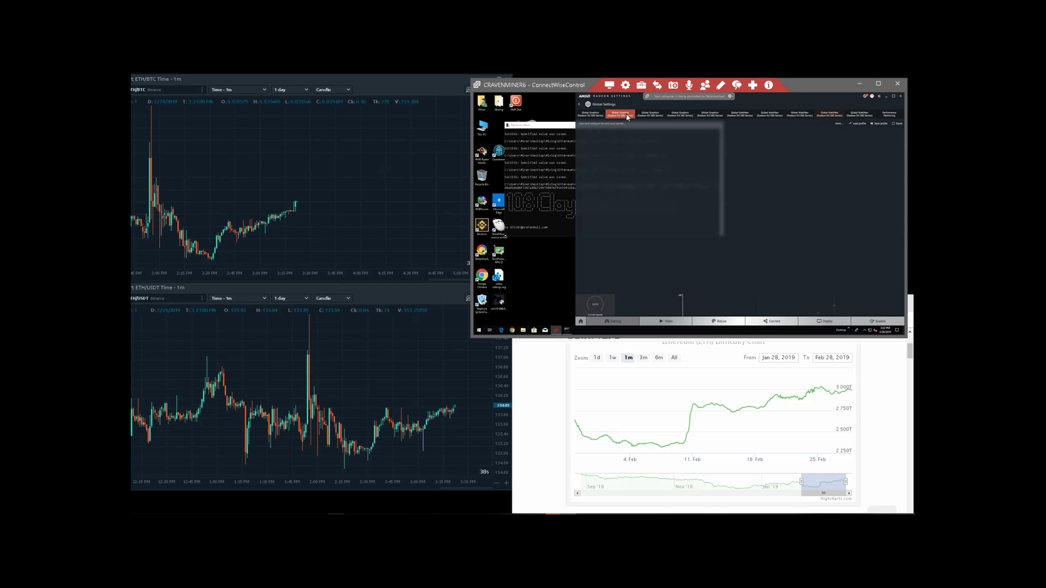
left_click(650, 116)
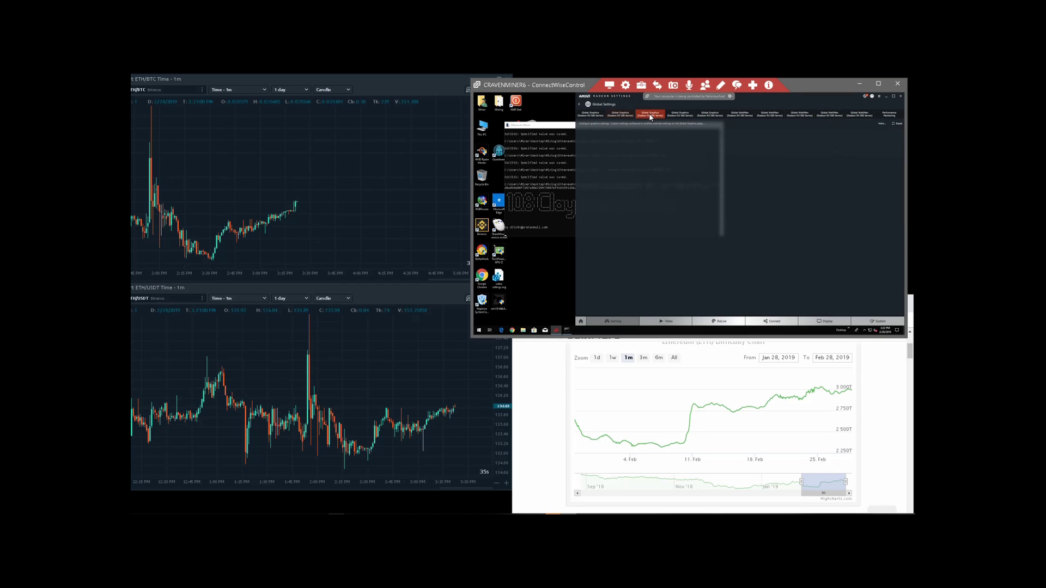
left_click(679, 117)
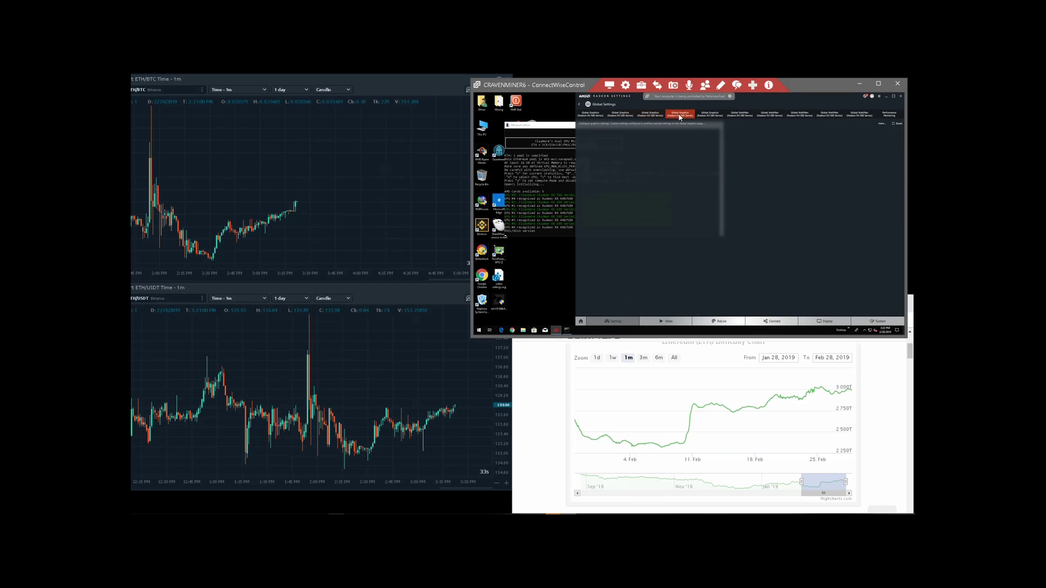
left_click(710, 116)
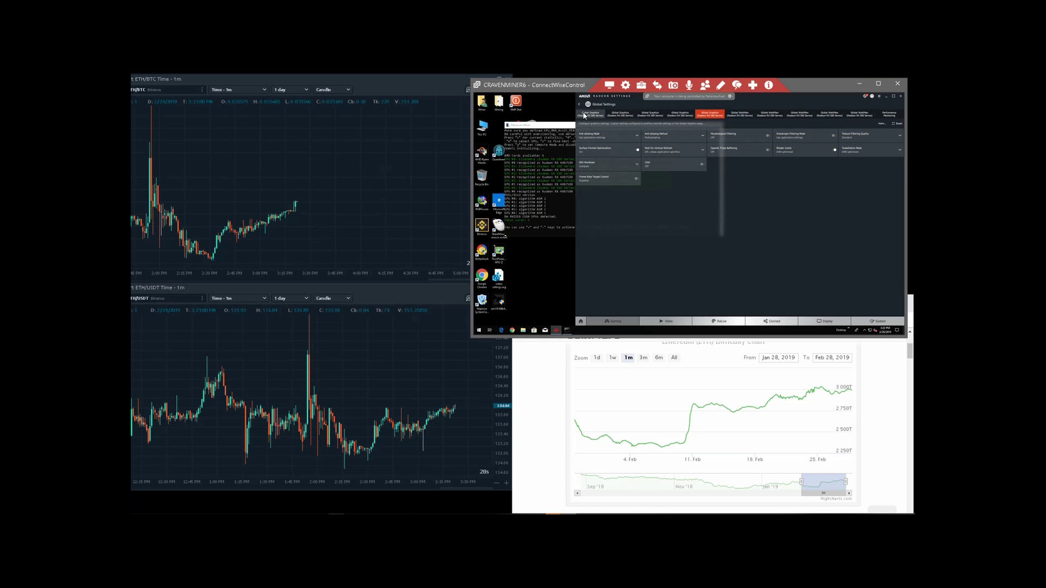
left_click(585, 116)
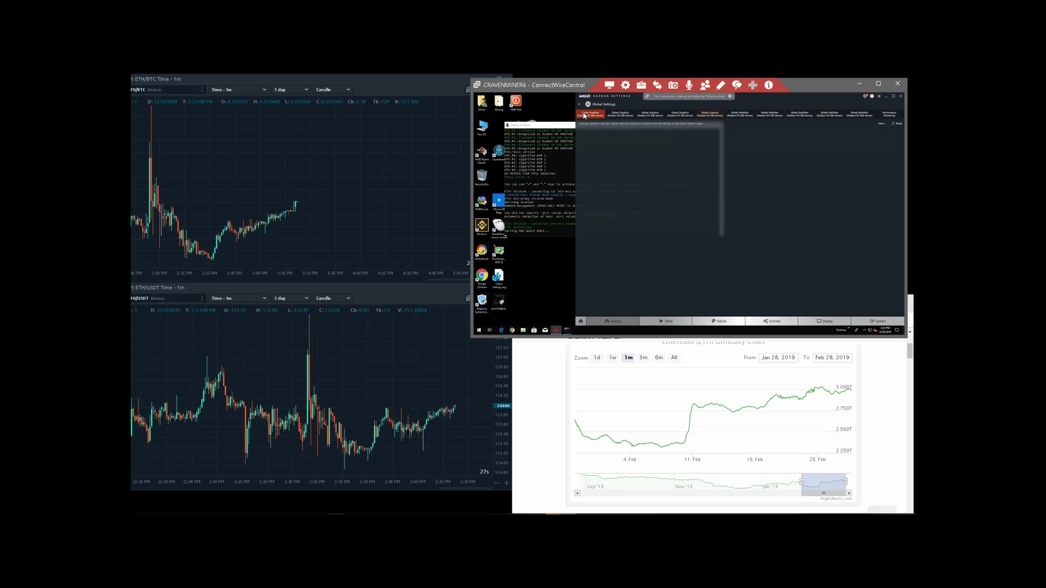
left_click(619, 113)
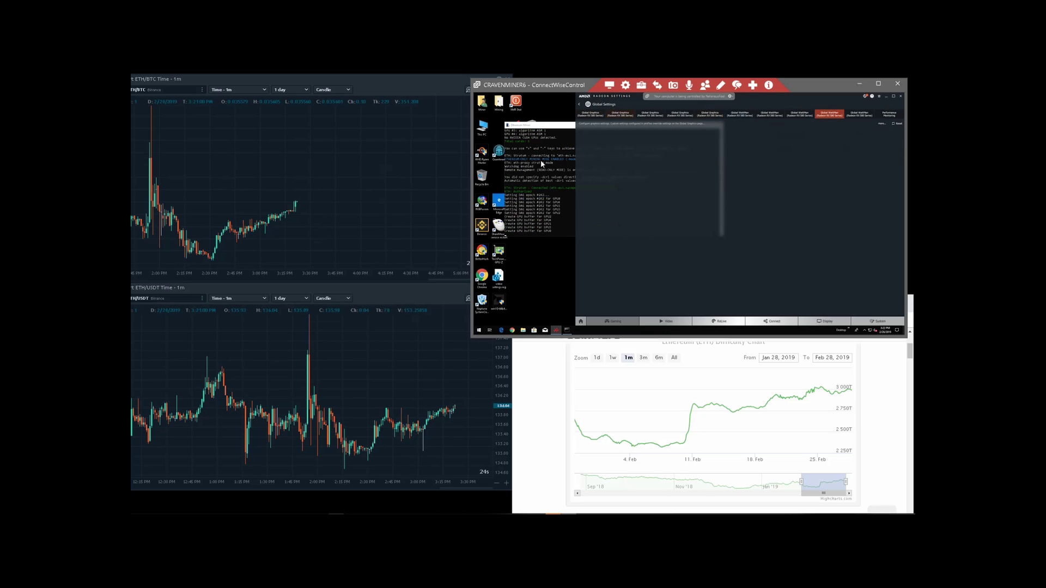
Step: Check the miner console, then scroll Radeon Settings down to the memory clock states
left_click(544, 194)
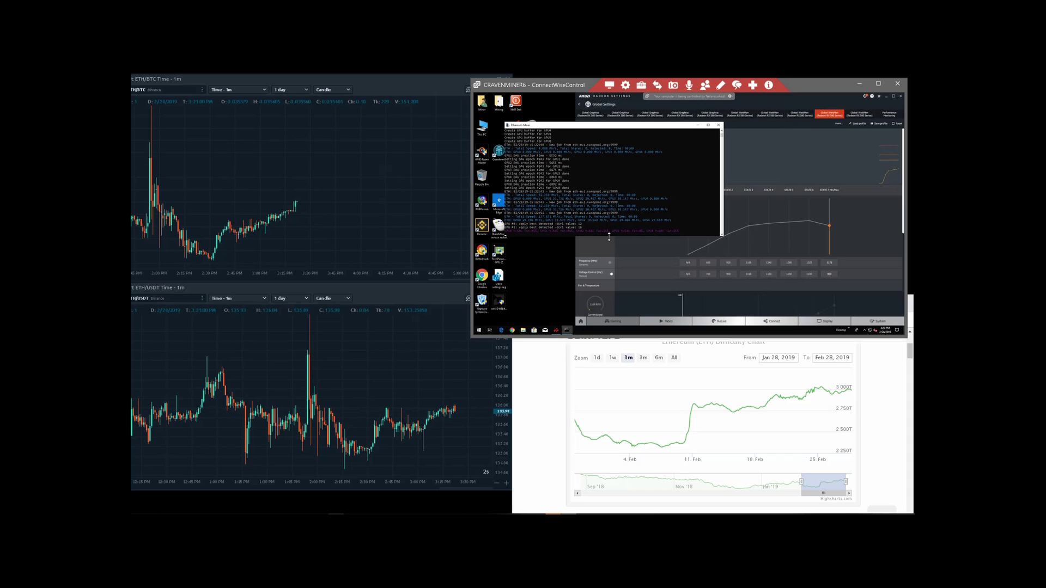
left_click(634, 250)
scroll(636, 249, "down", 3)
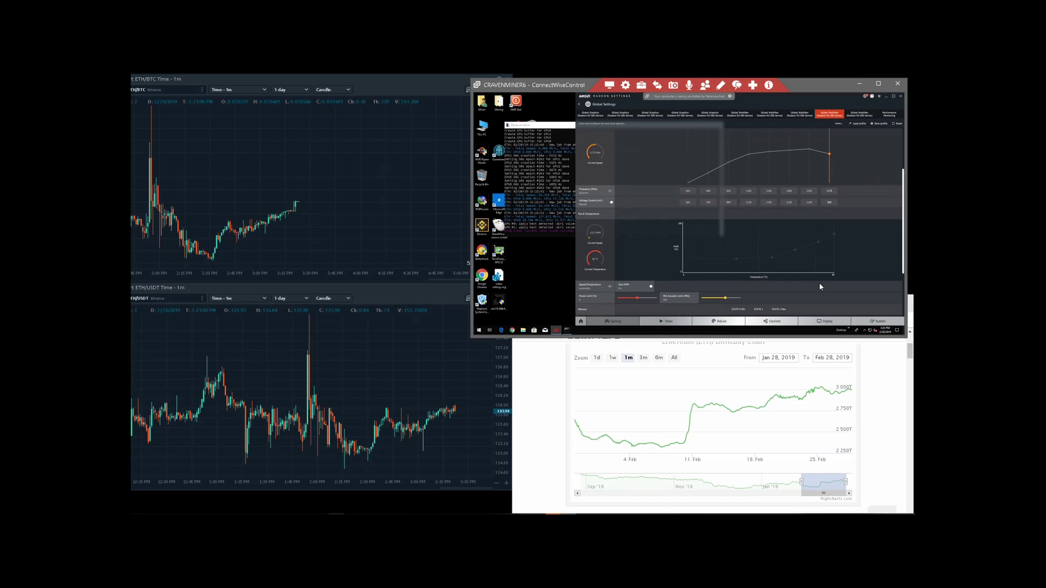
scroll(843, 249, "down", 3)
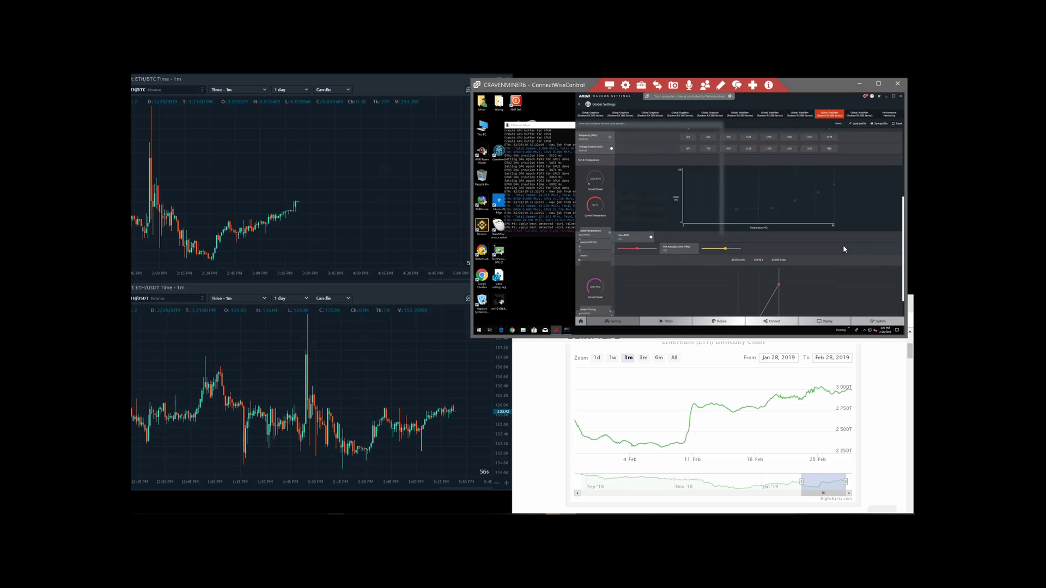
scroll(843, 249, "down", 1)
Step: Set the memory State 2 Max value to 2100 and close the miner console
left_click(779, 299)
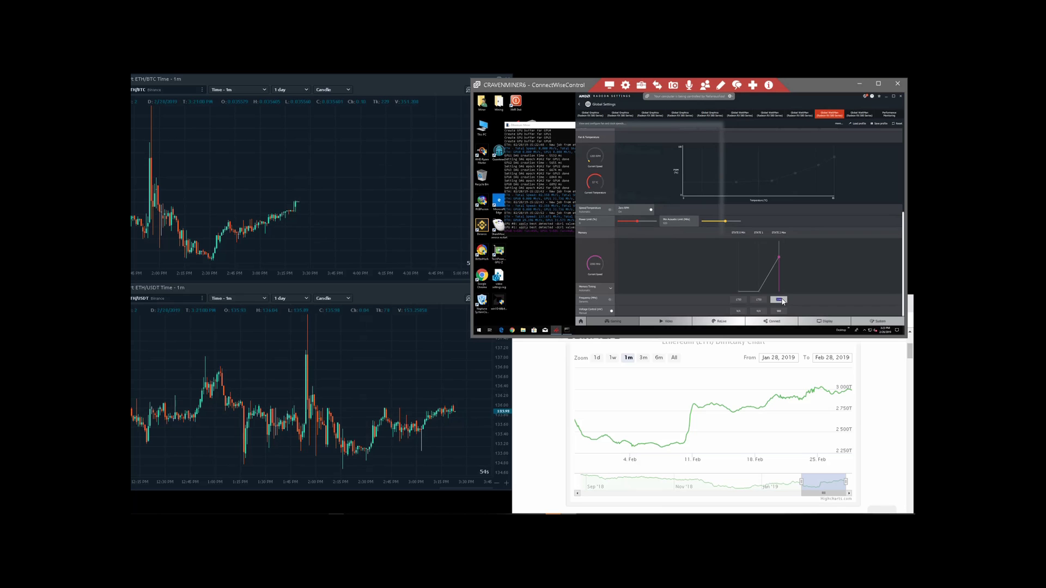
key("BackSpace")
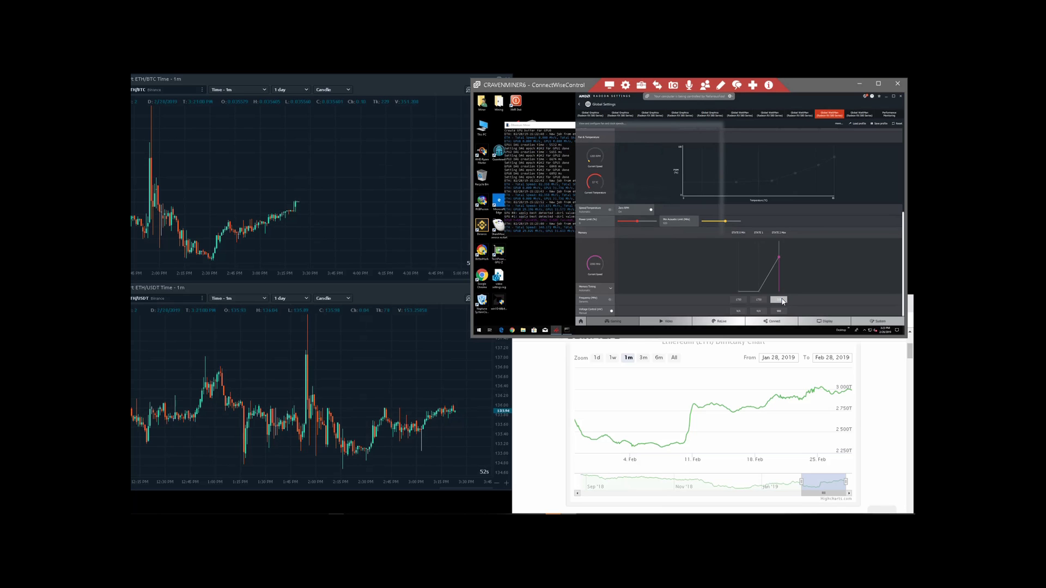
type("2100")
left_click(537, 202)
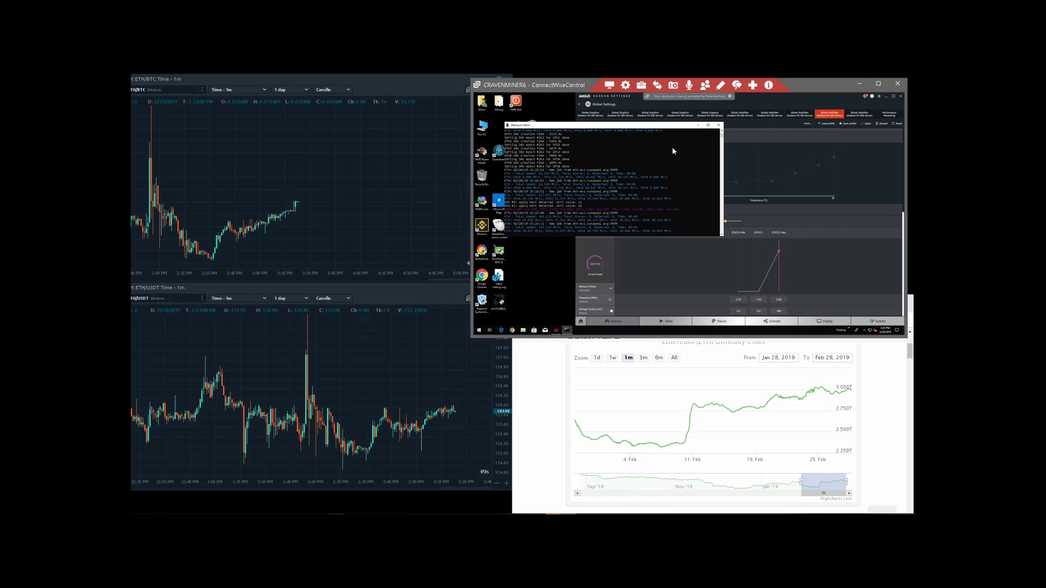
left_click(717, 127)
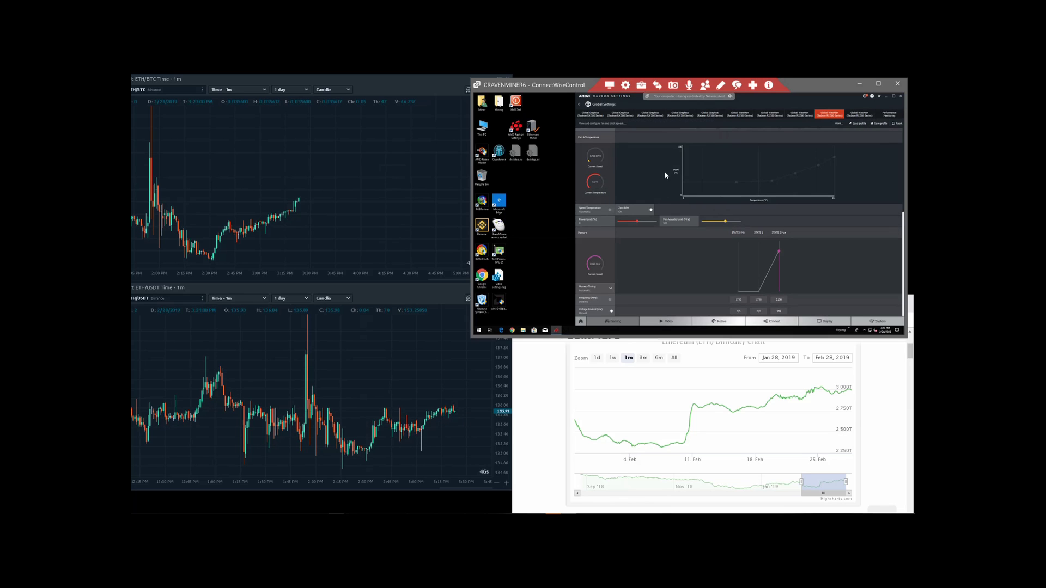
Step: Relaunch the Ethereum miner and enlarge its console to read the detected GPU list
double_click(536, 128)
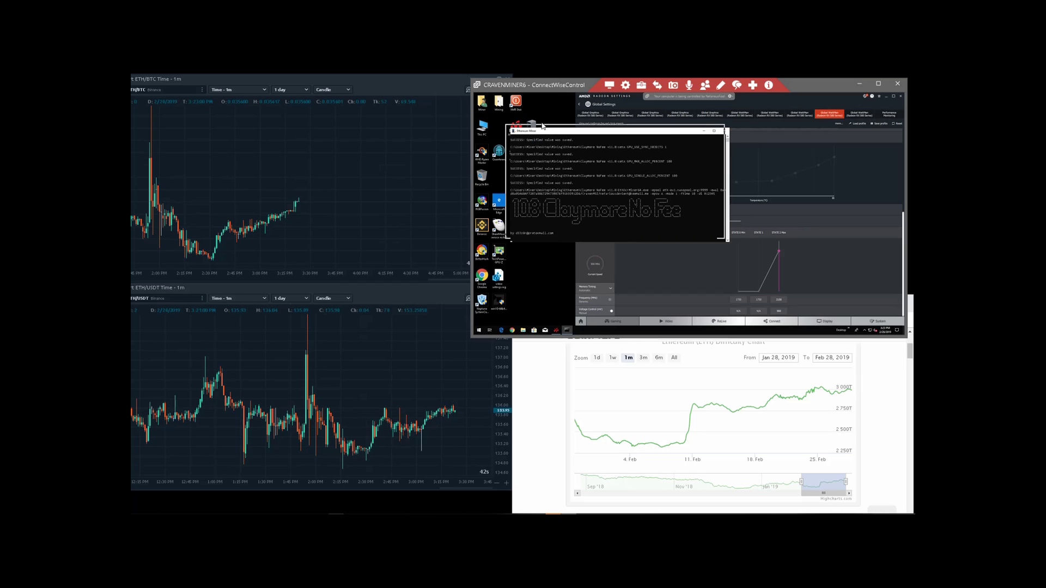
left_click_drag(541, 126, 517, 106)
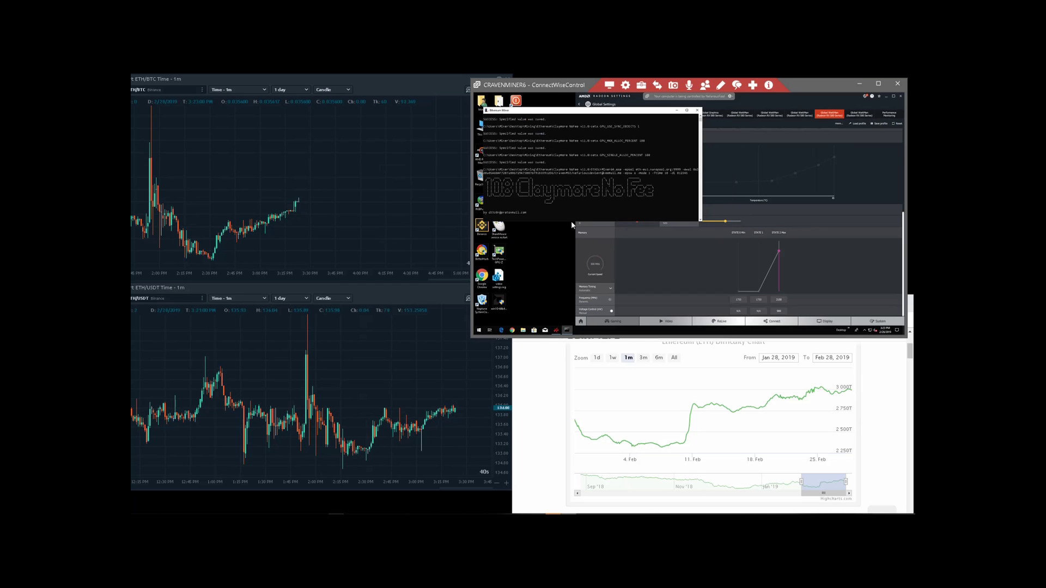
left_click_drag(570, 221, 567, 284)
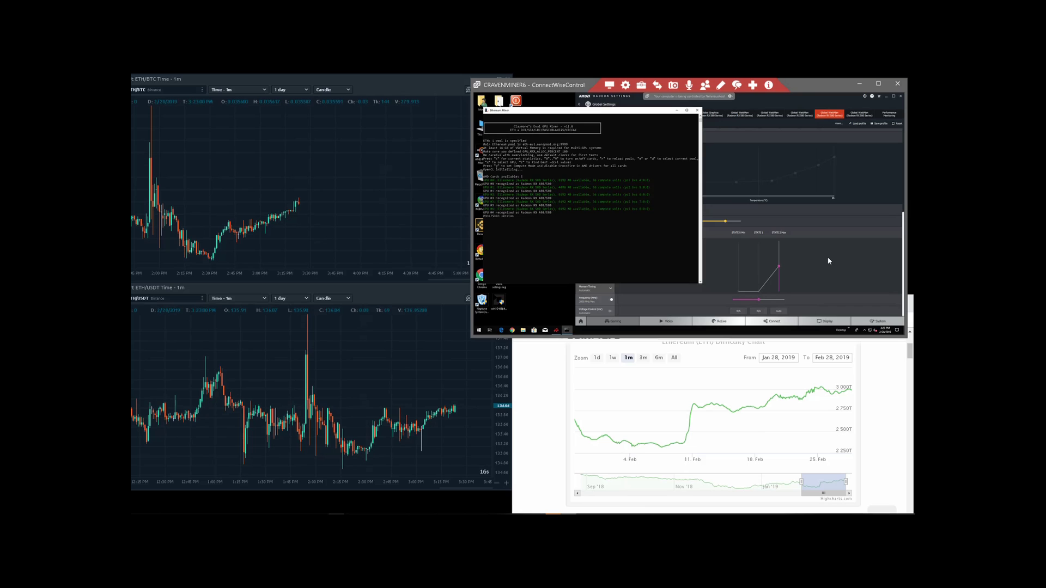
scroll(844, 204, "up", 5)
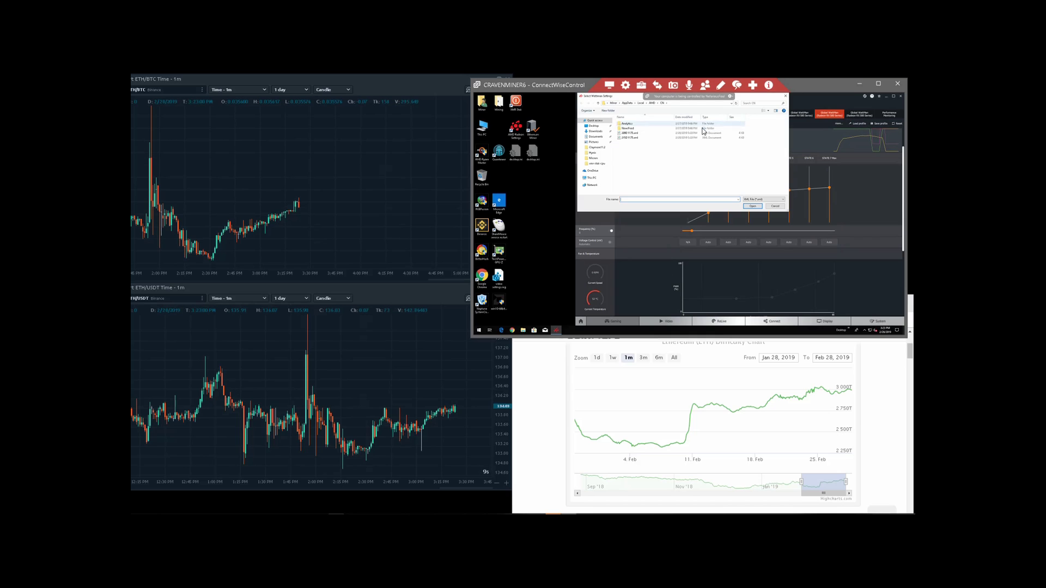
Step: Load the saved XML profile, set Memory State 2 to 2100, apply, and relaunch the miner
double_click(663, 138)
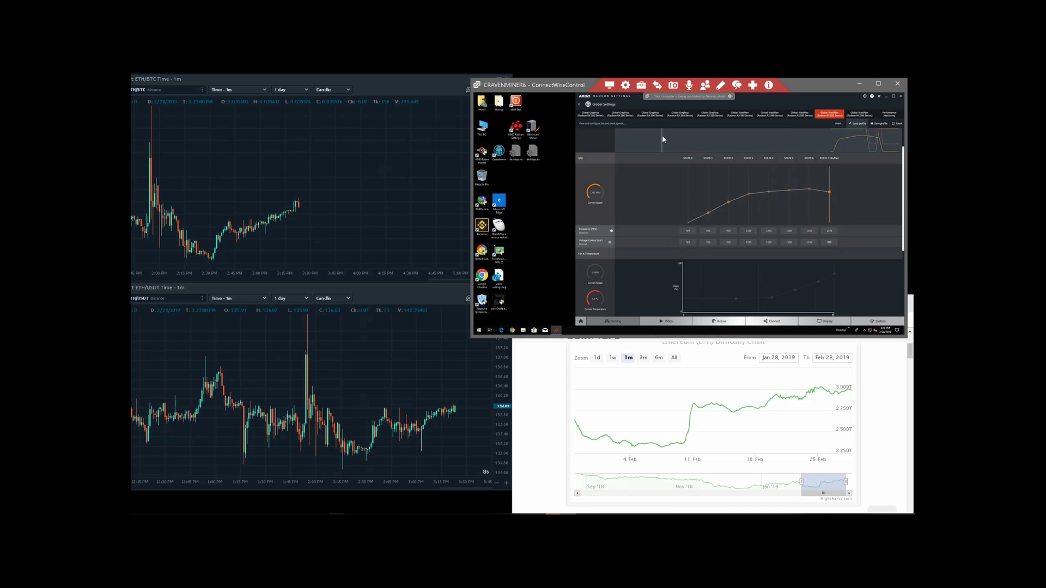
scroll(720, 232, "down", 2)
scroll(719, 232, "down", 2)
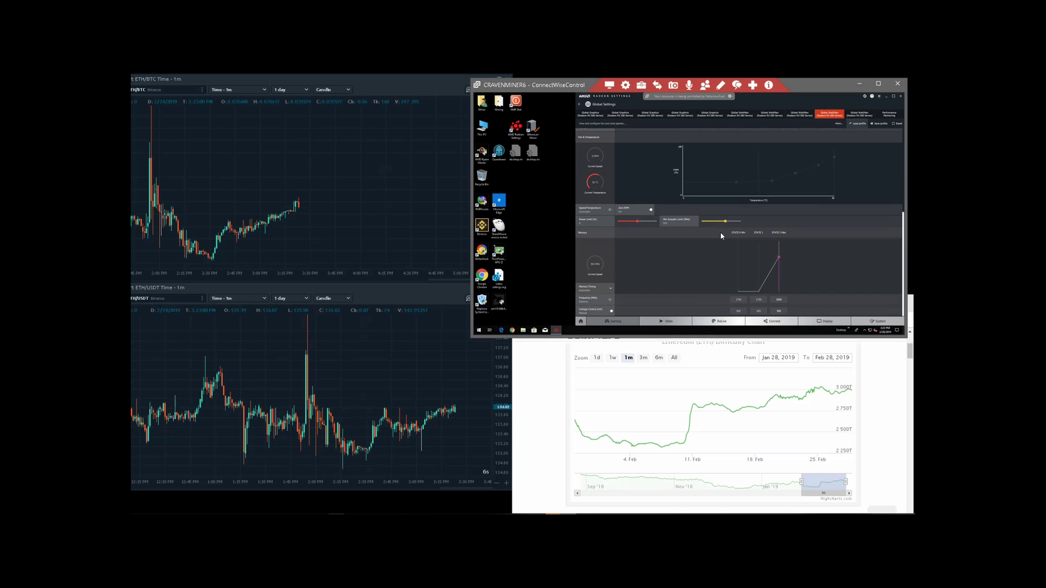
left_click(780, 299)
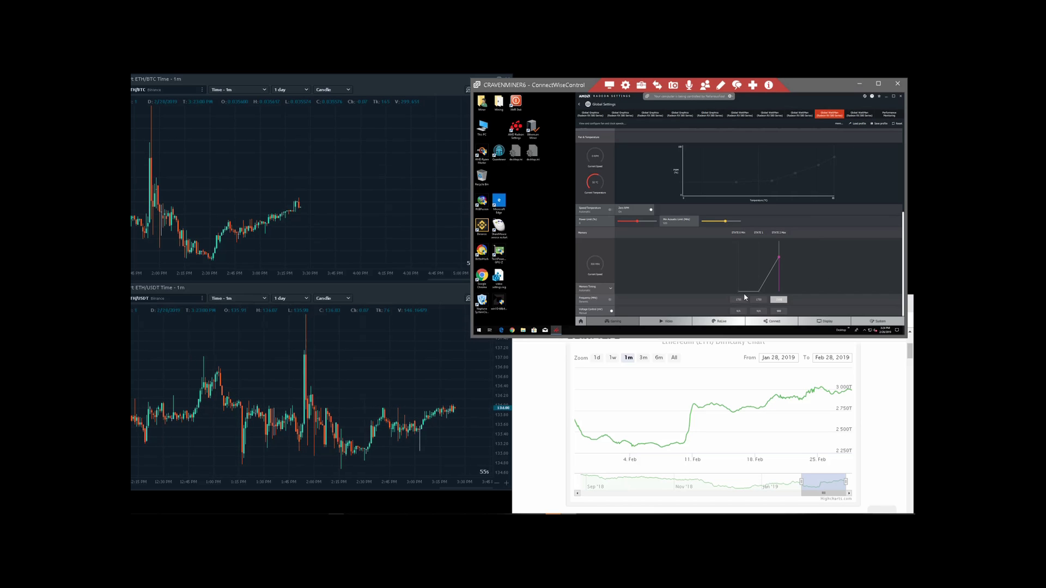
key("Tab")
left_click(865, 124)
double_click(532, 127)
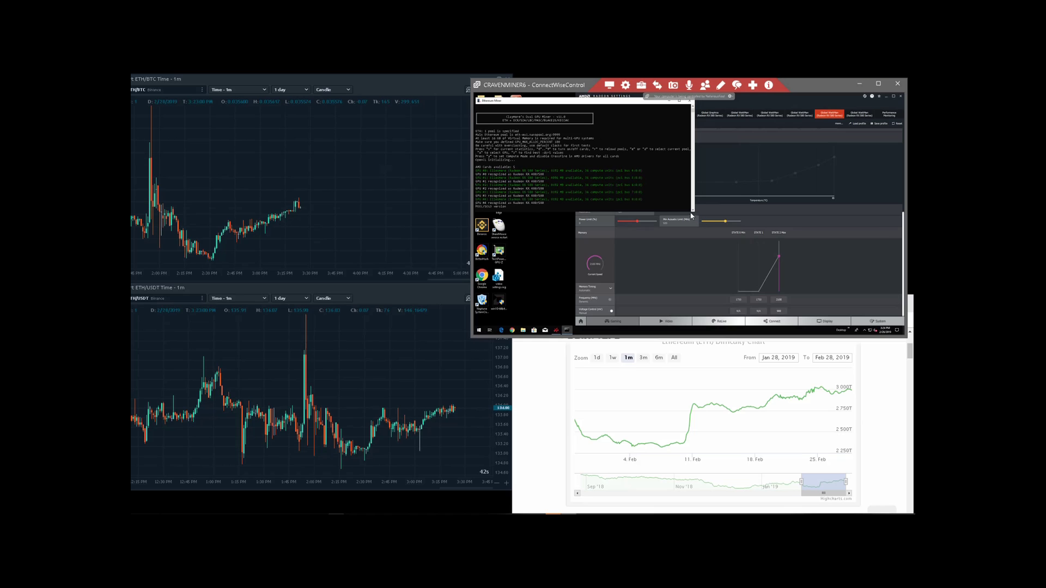
Step: Stretch the miner console taller so every detected Radeon RX GPU is visible
left_click_drag(691, 215, 690, 293)
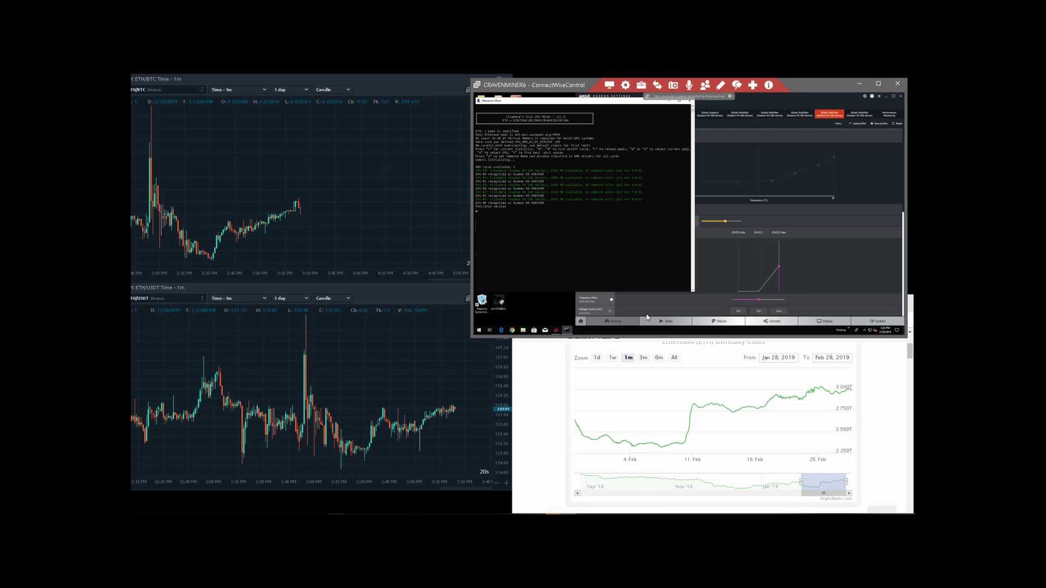
Step: Wait while the miner initializes until the session shows 'Waiting for your guest'
mouse_move(695, 386)
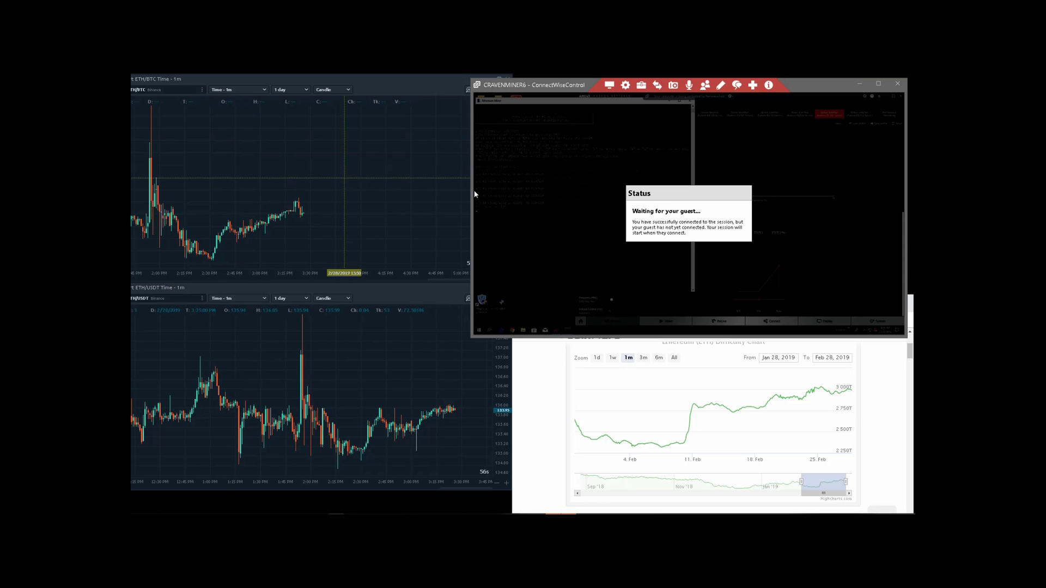
Step: Reposition the ConnectWise Control window and wait for the rig's desktop to return
left_click_drag(547, 91, 549, 90)
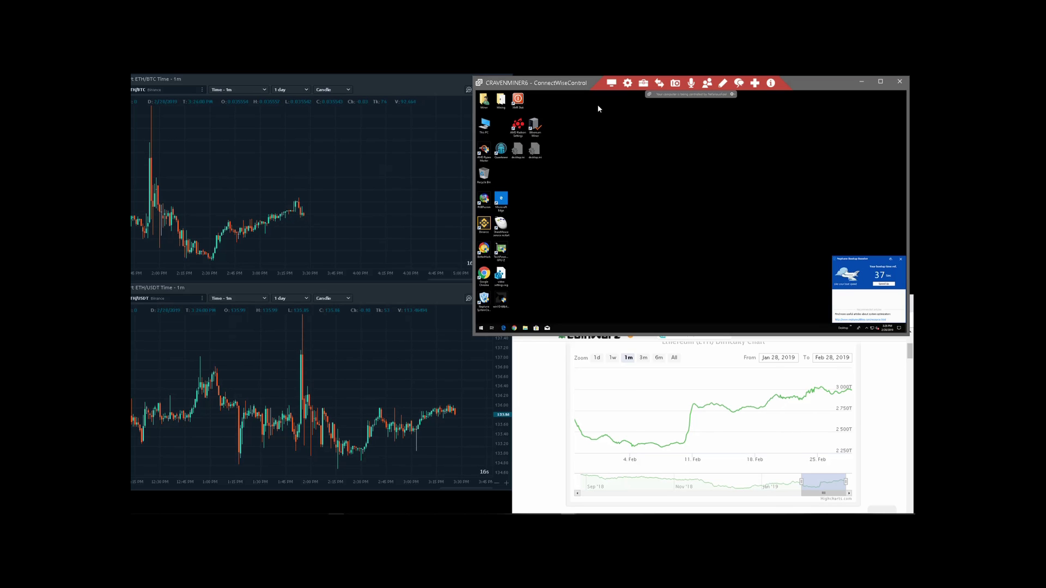
Step: Launch AMD Radeon Settings on the rig and go to Gaming, then Global Settings
double_click(519, 130)
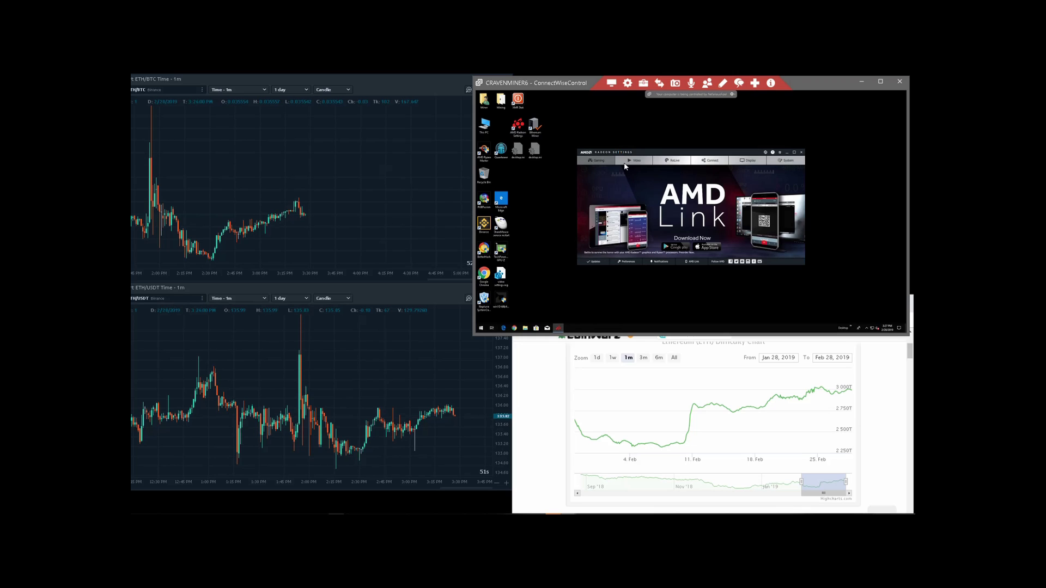
left_click(599, 160)
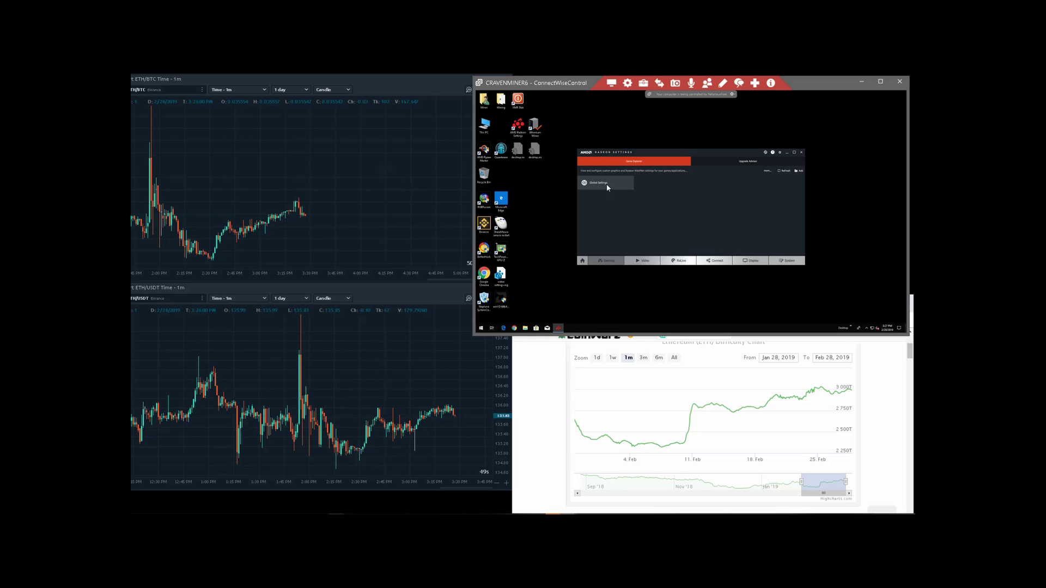
left_click(605, 186)
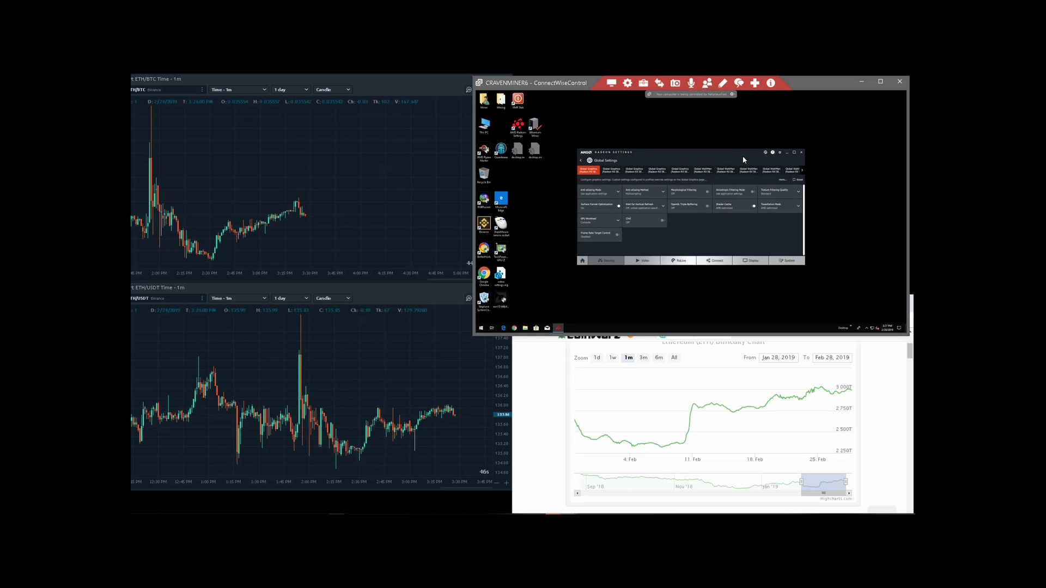
Step: Move the Radeon Settings window aside and step through the Global WattMan GPU tabs
left_click_drag(737, 156, 908, 103)
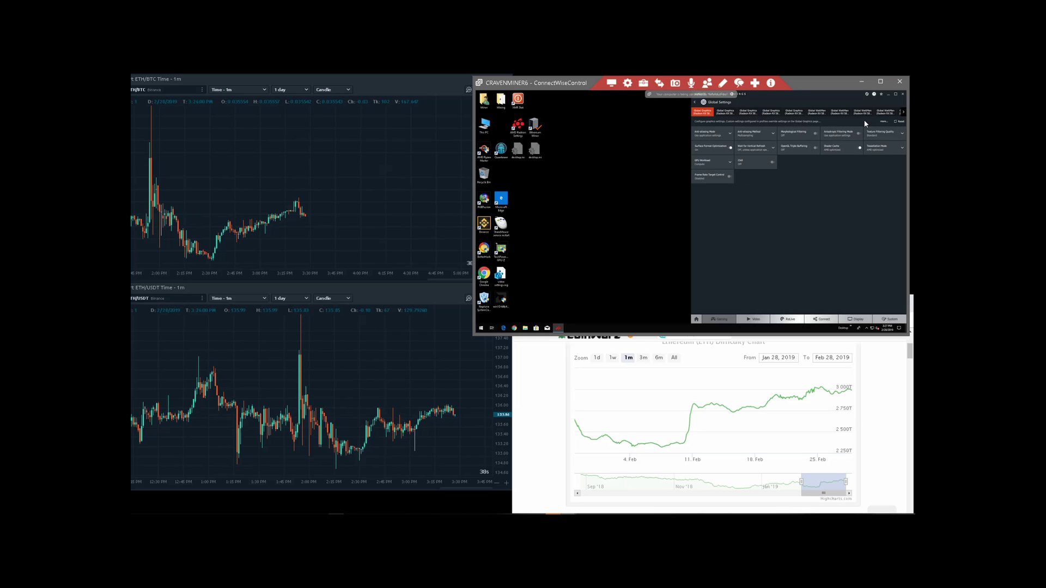
left_click(861, 114)
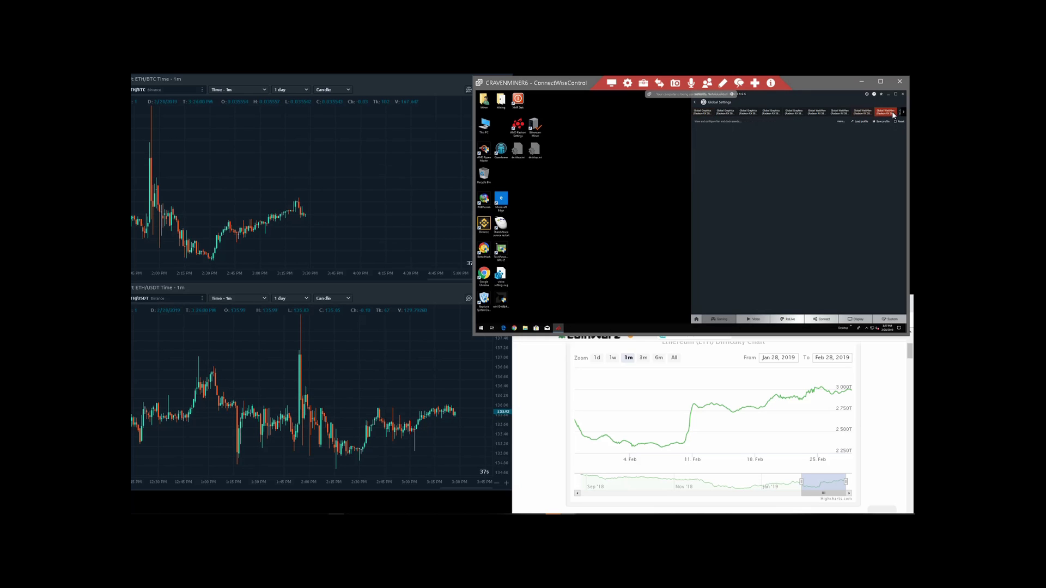
left_click(894, 115)
left_click(904, 112)
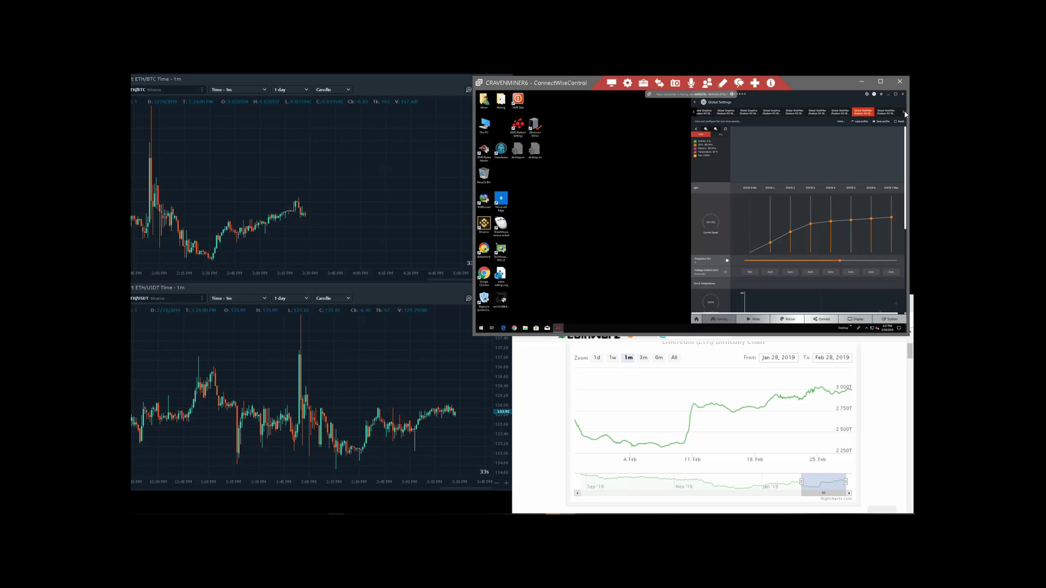
left_click(884, 112)
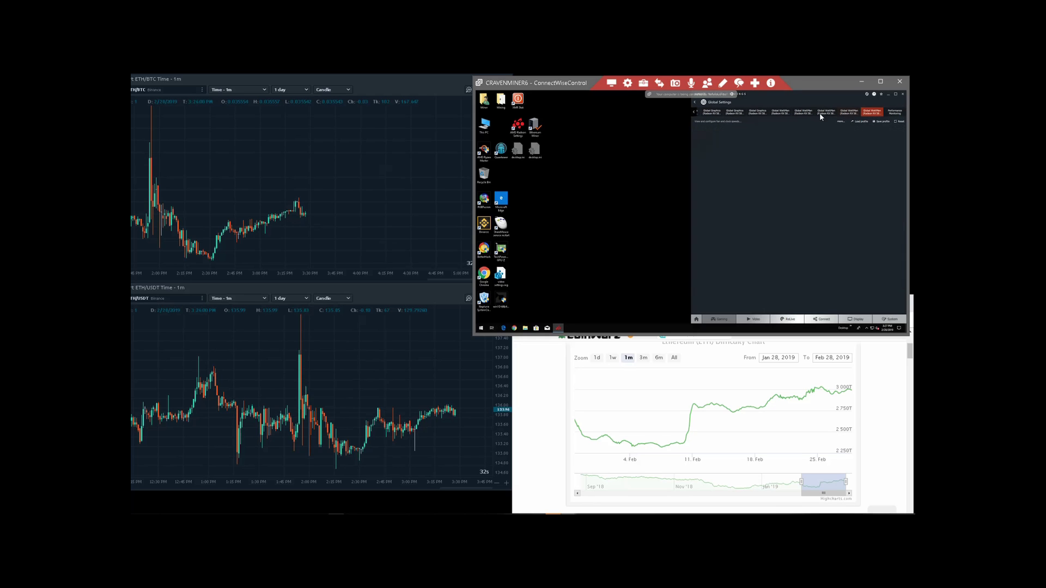
left_click(801, 110)
left_click(783, 112)
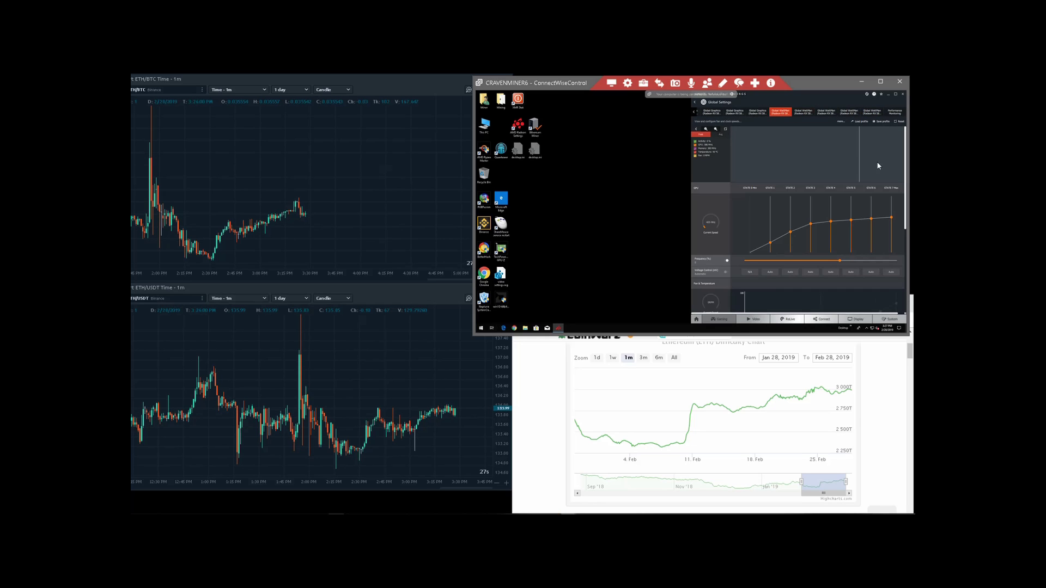
Step: Load a saved profile onto the current GPU and 2150 1175.xml onto the fifth GPU
left_click(866, 120)
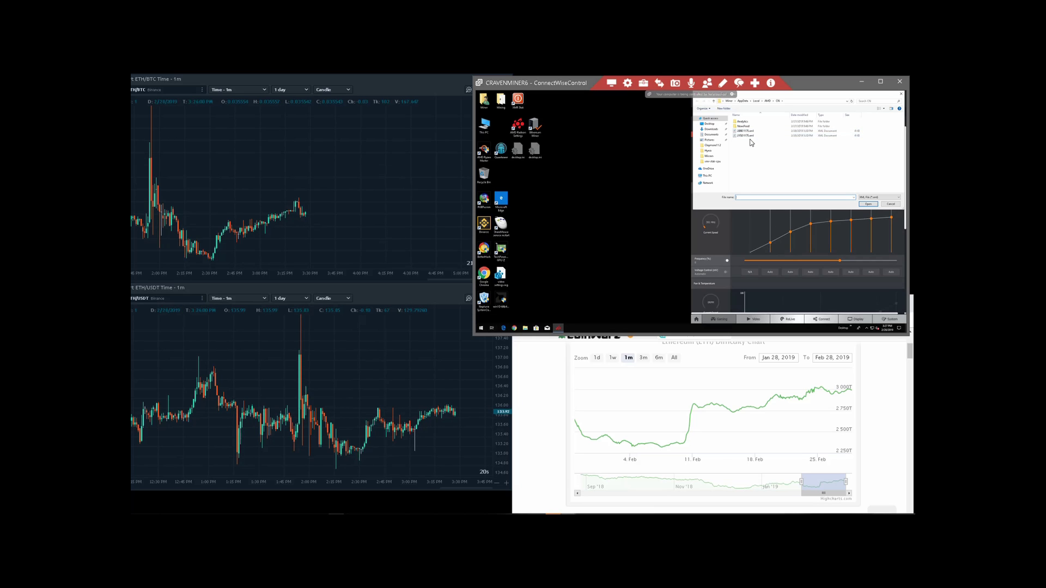
double_click(752, 135)
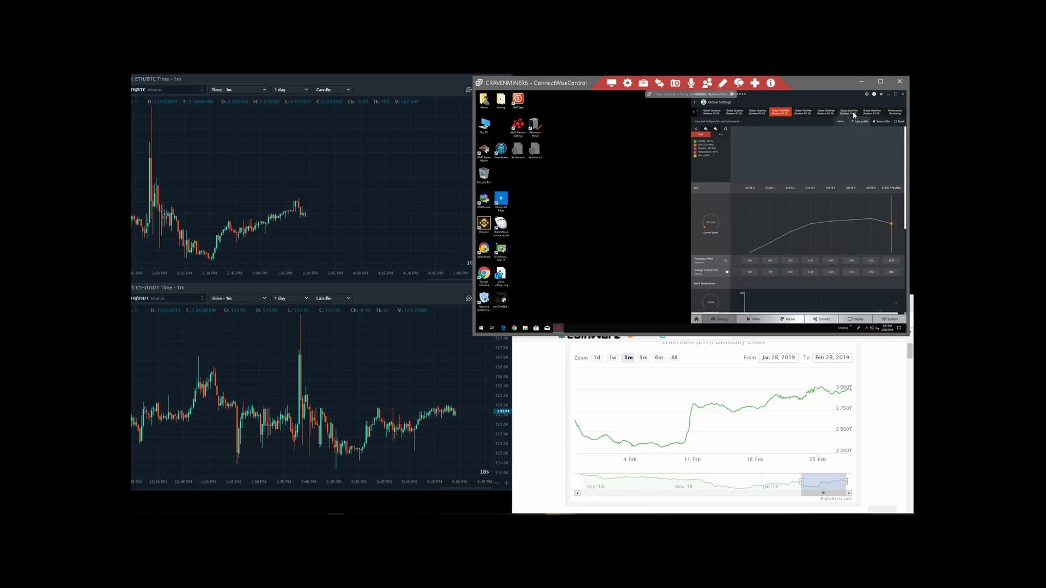
left_click(802, 112)
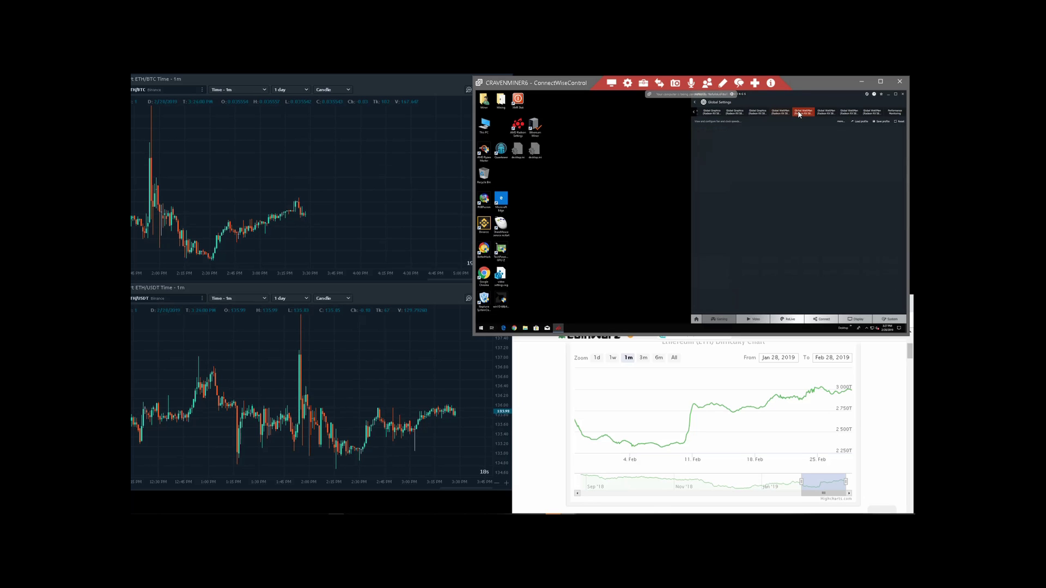
left_click(859, 121)
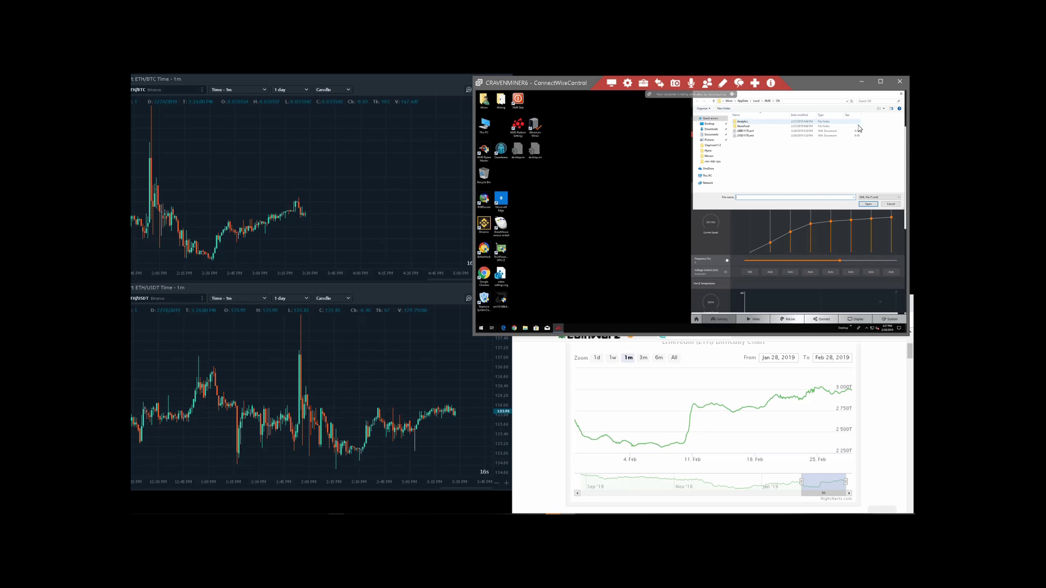
double_click(754, 136)
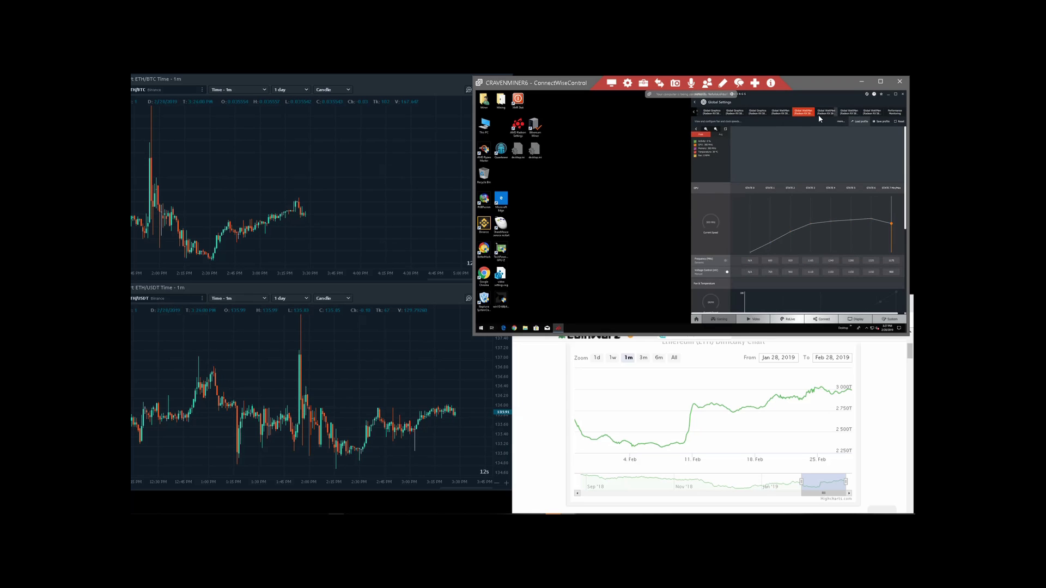
Step: Load a saved profile onto the sixth GPU and 2080 1175.xml onto the seventh GPU
left_click(818, 114)
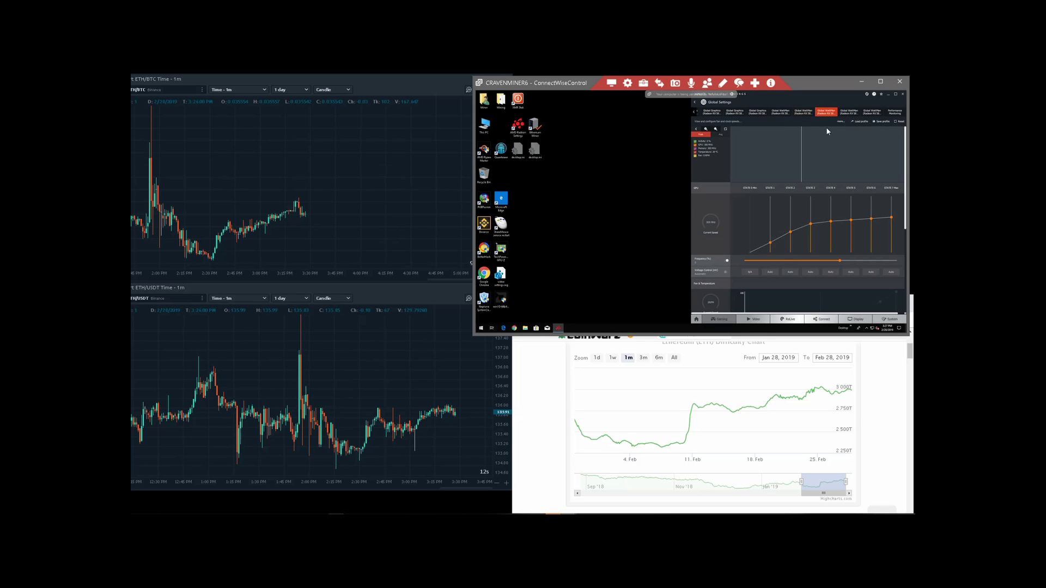
left_click(860, 122)
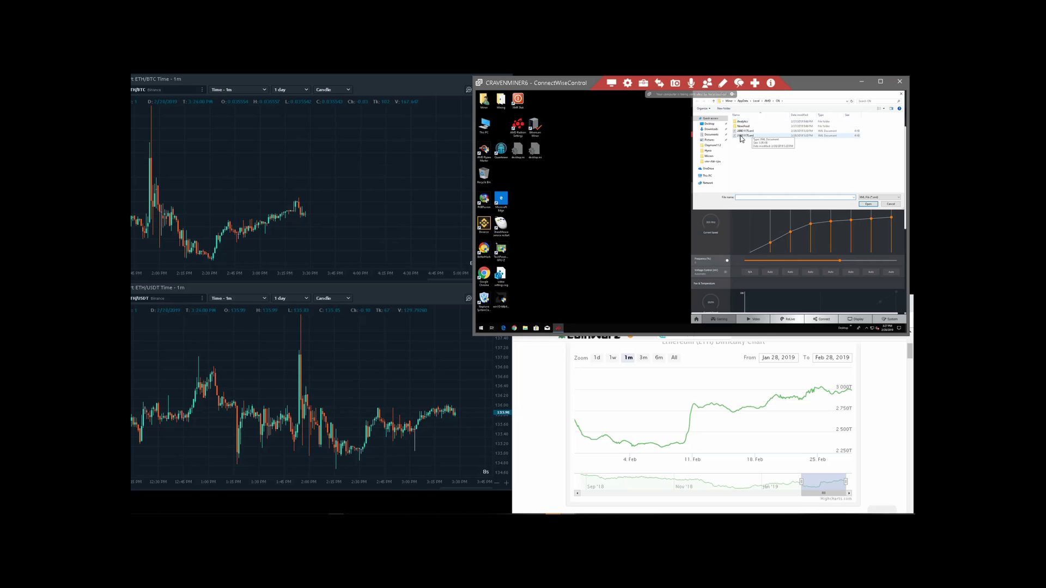
double_click(741, 137)
left_click(848, 112)
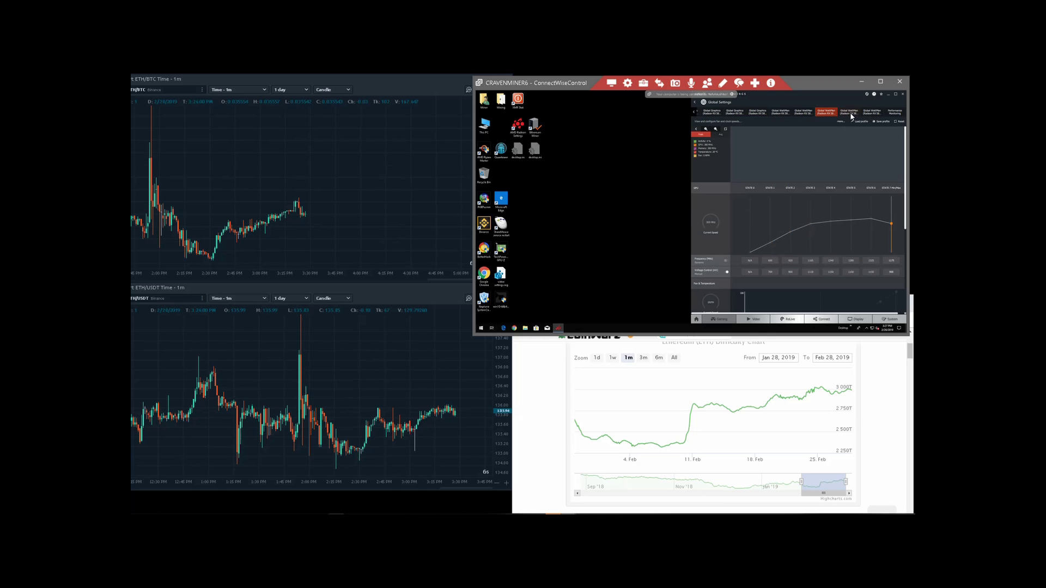
left_click(858, 121)
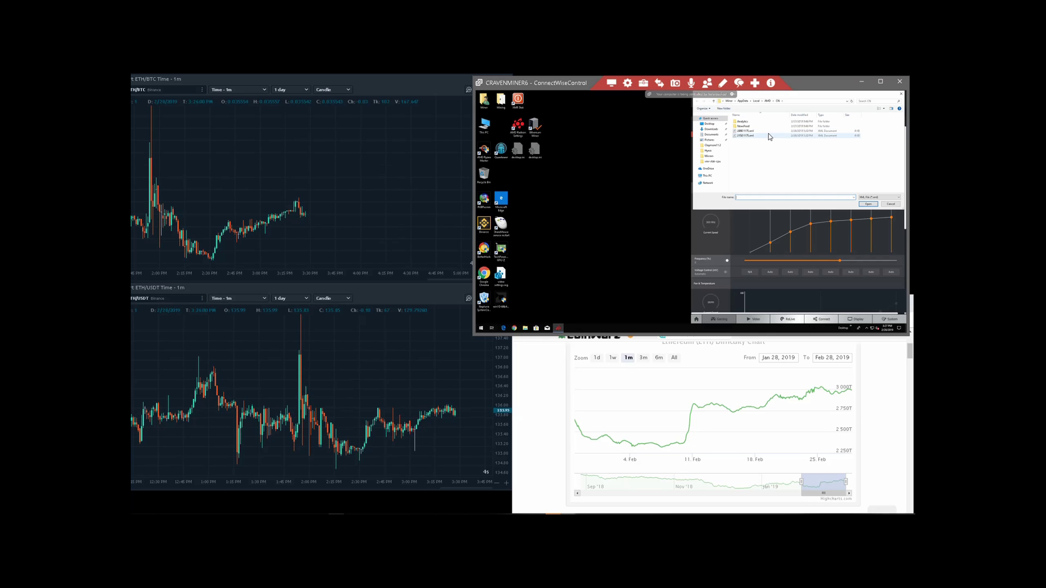
double_click(760, 131)
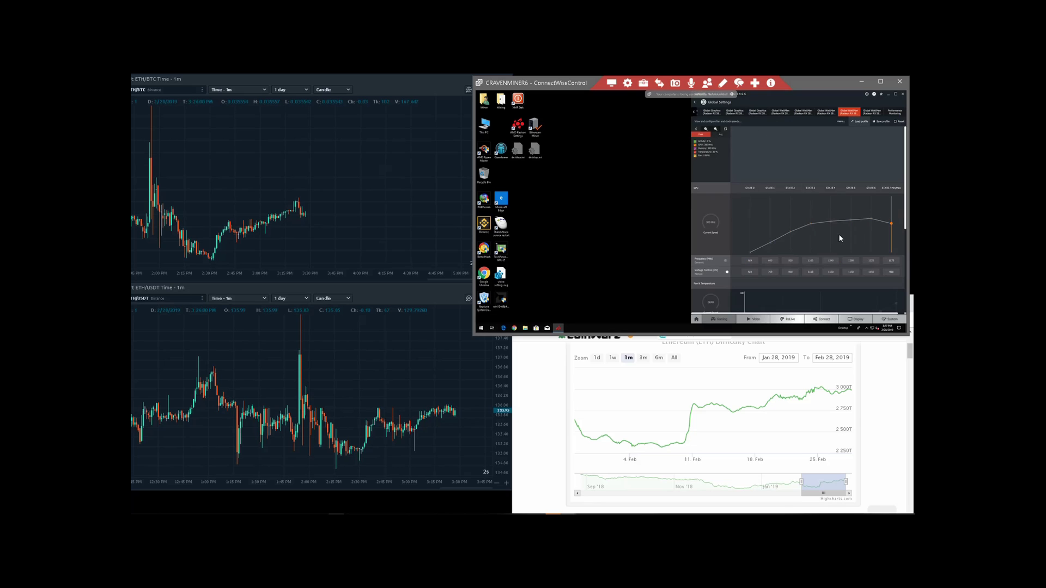
scroll(843, 234, "down", 5)
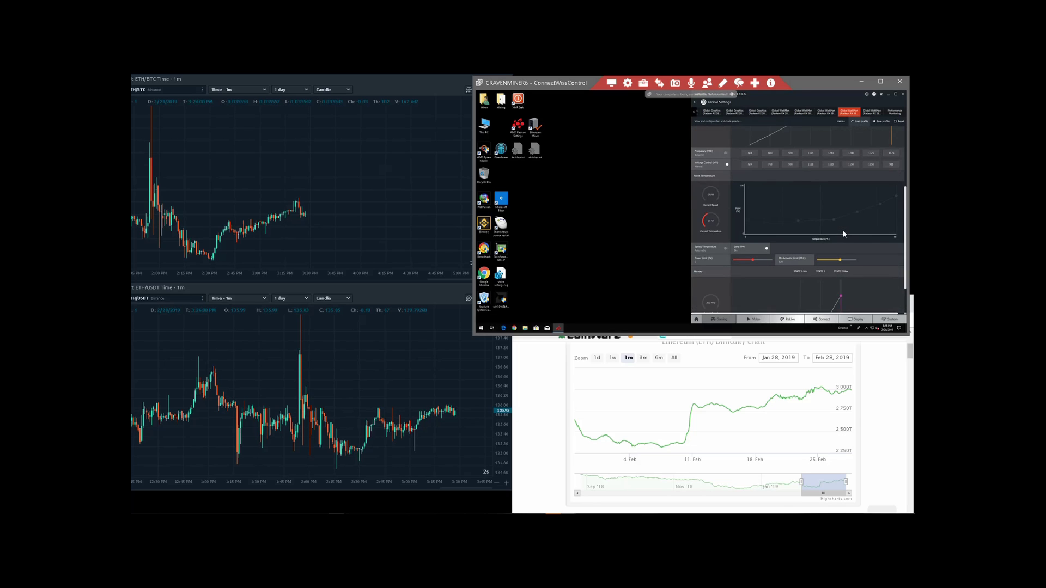
scroll(843, 234, "down", 1)
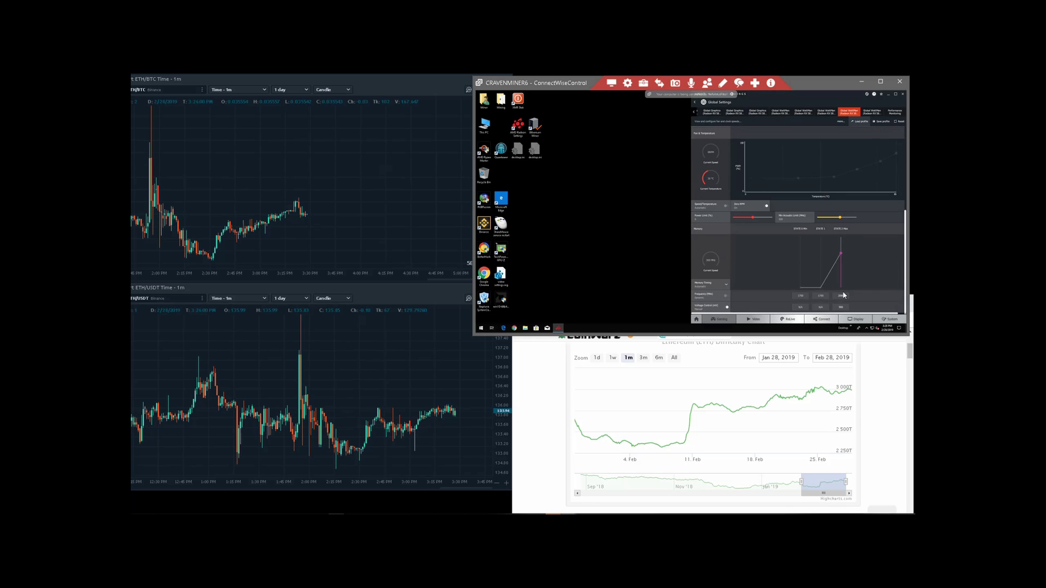
Step: Load 2150 1175 onto the next GPU and edit its memory frequency (2080) and voltage
left_click(871, 111)
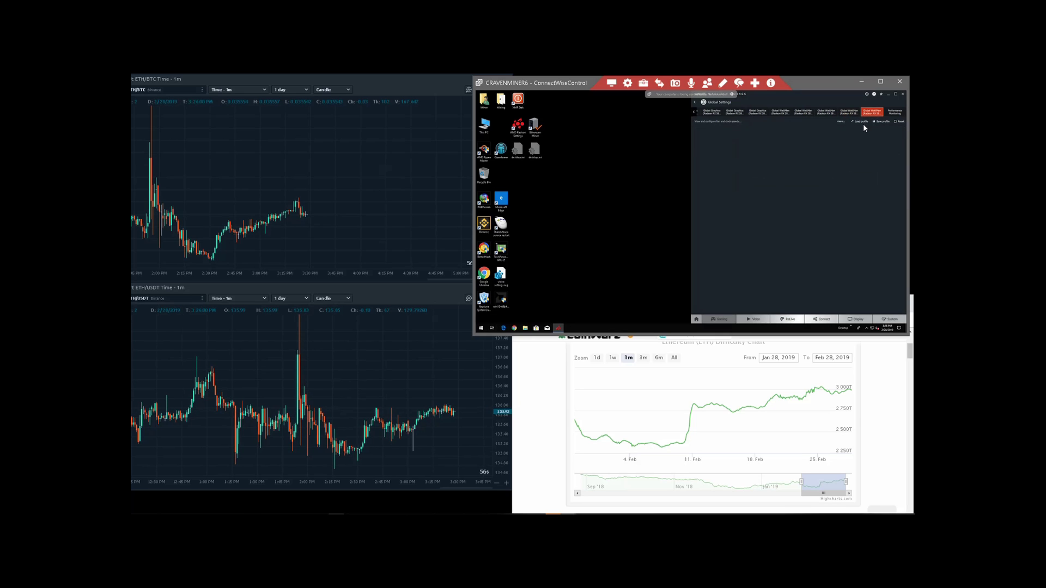
left_click(860, 121)
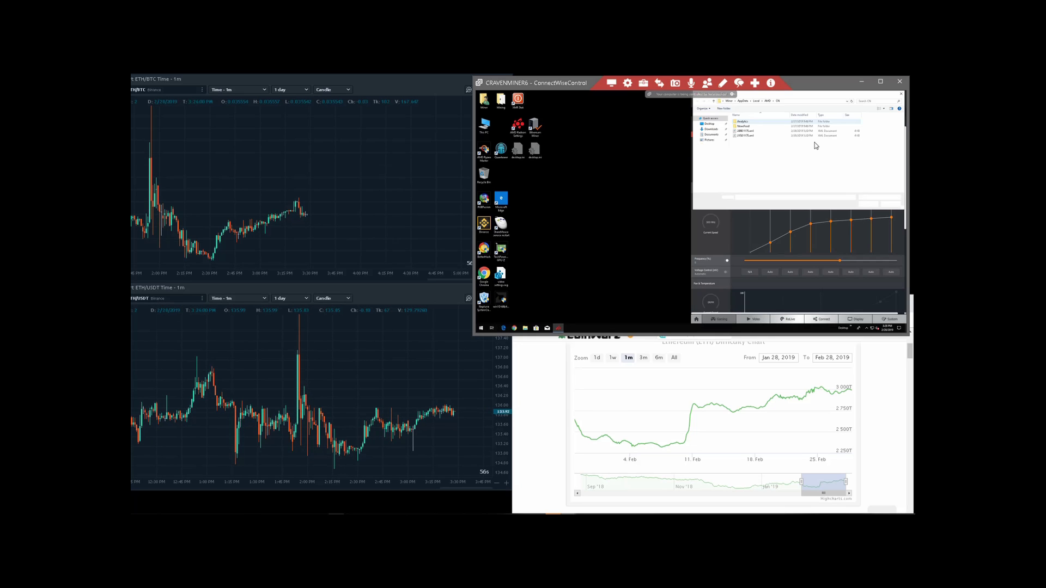
double_click(751, 136)
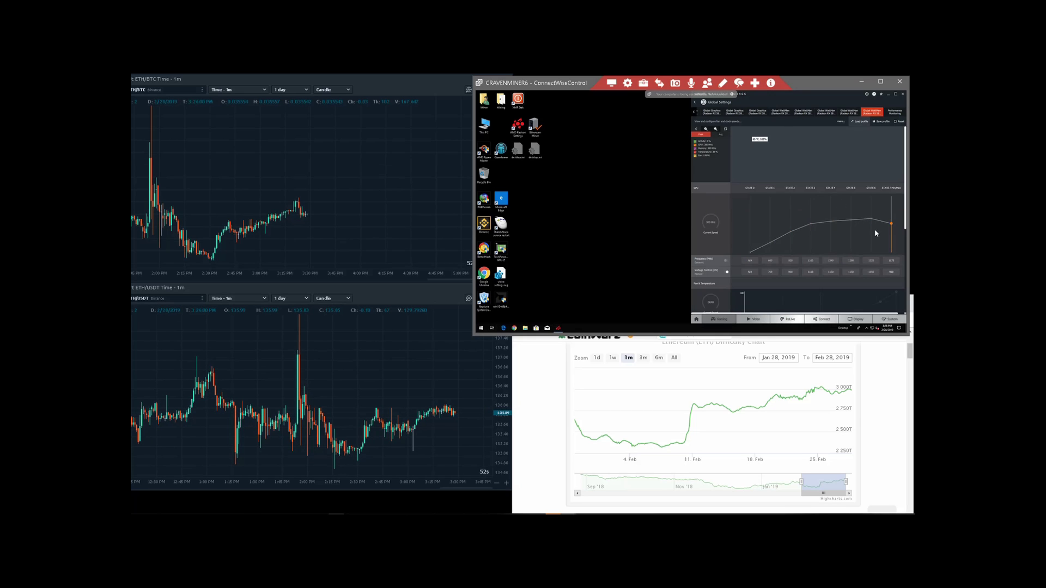
scroll(874, 229, "down", 5)
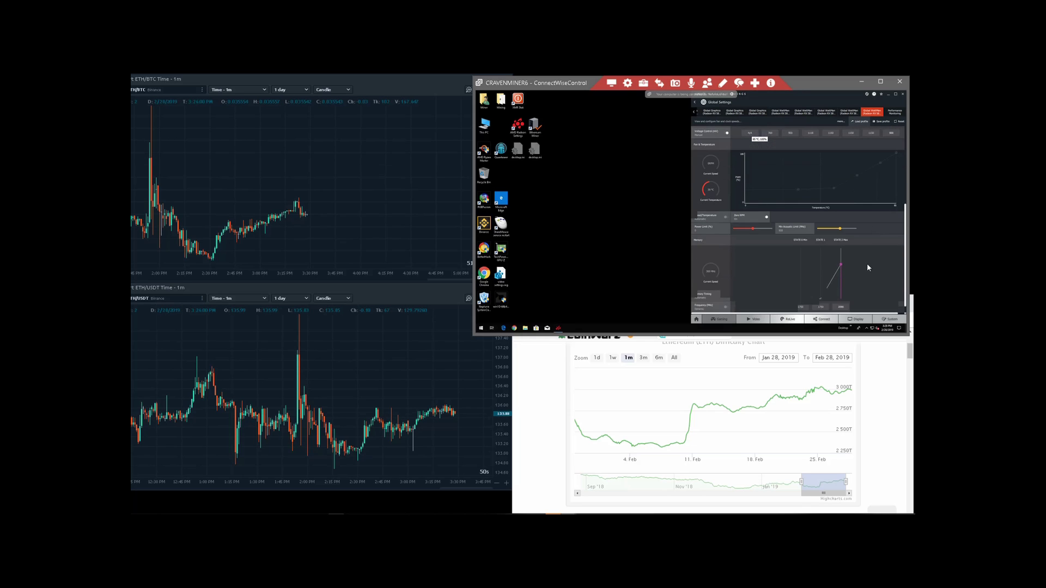
scroll(864, 262, "down", 1)
double_click(840, 295)
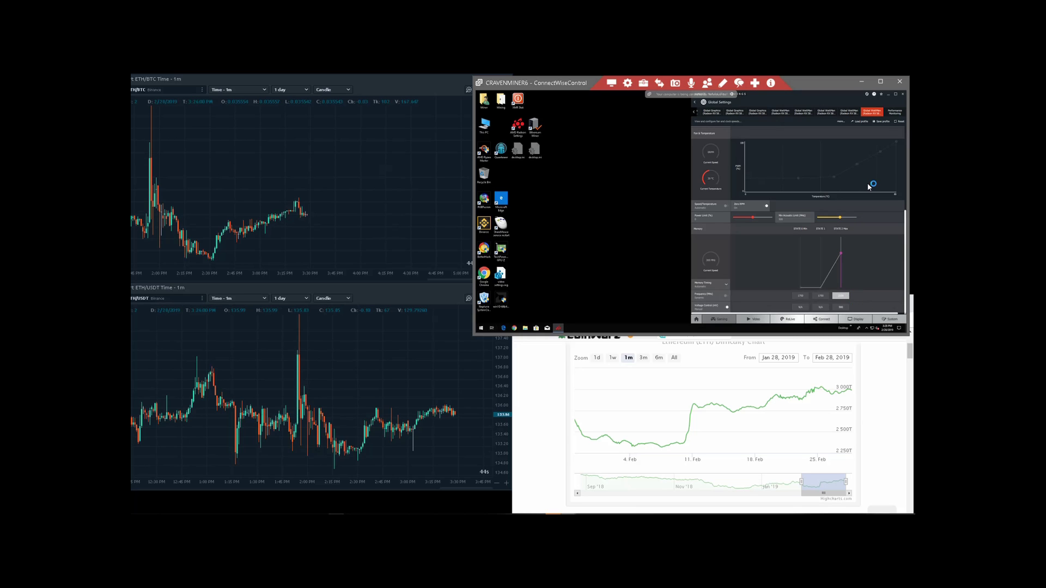
double_click(847, 309)
Step: Apply the loaded WattMan settings and start the Ethereum miner with an enlarged console
left_click(868, 121)
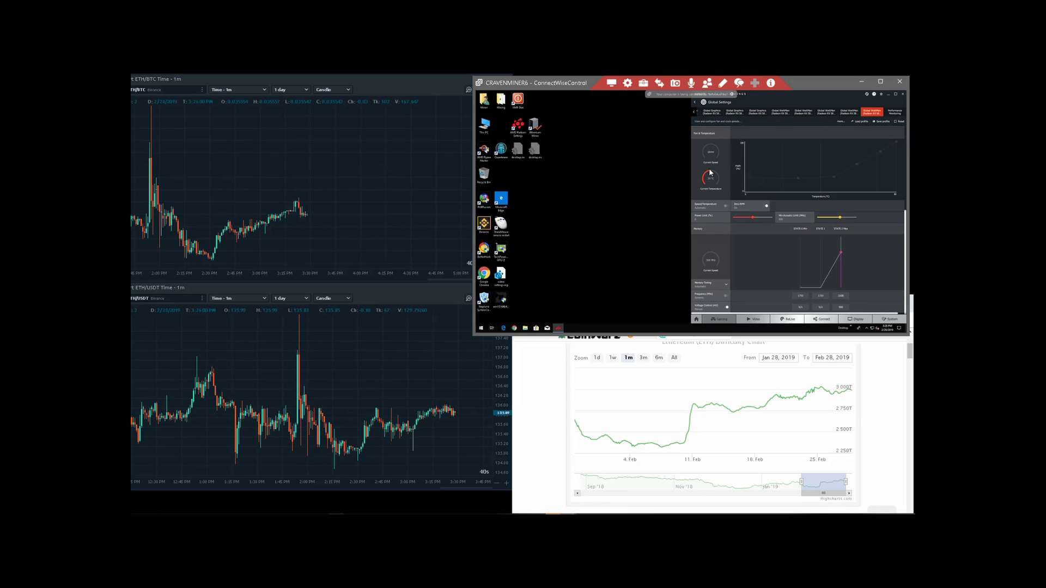
double_click(539, 128)
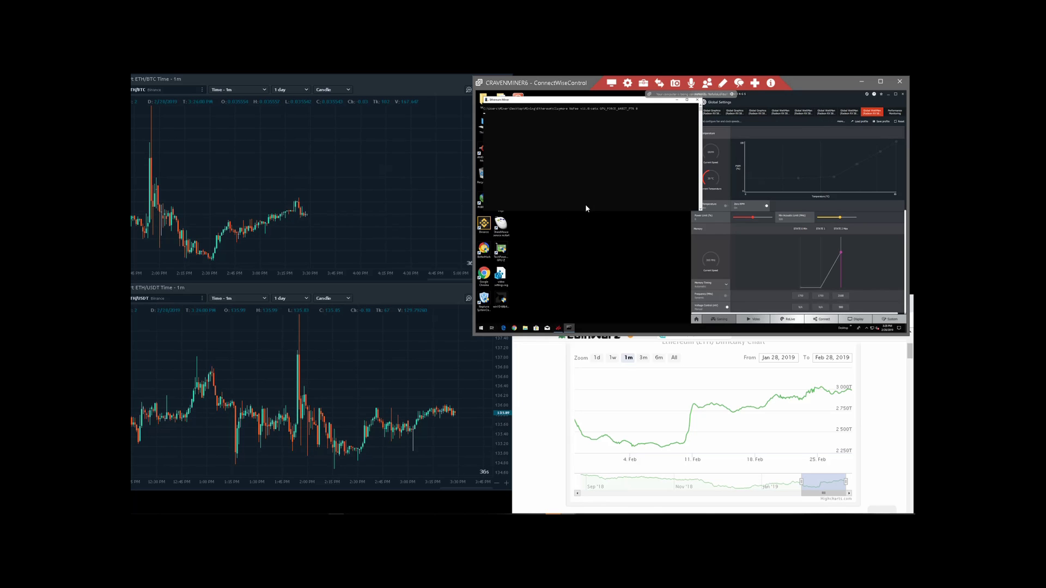
left_click_drag(589, 209, 577, 299)
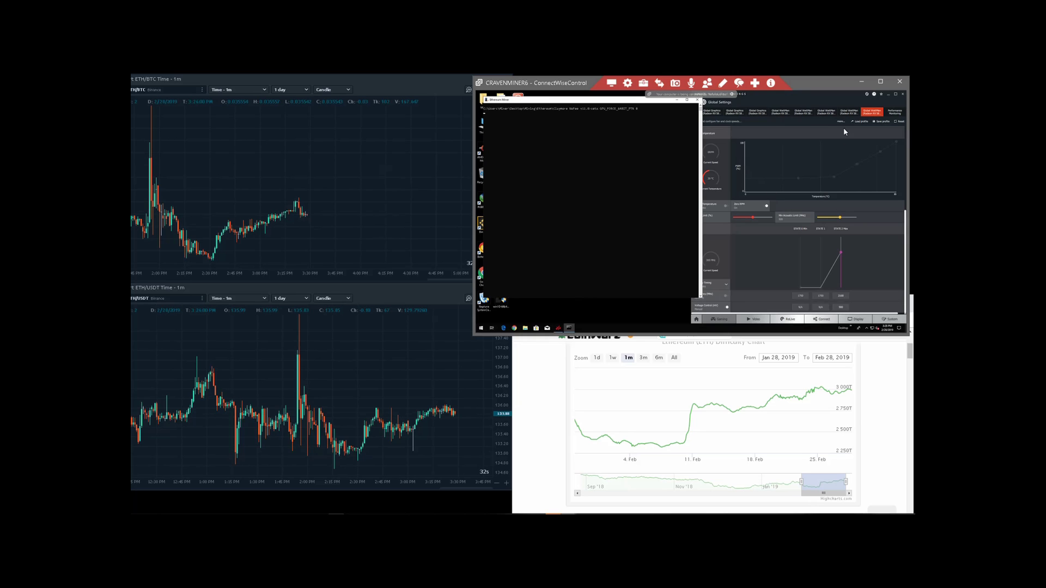
left_click(849, 115)
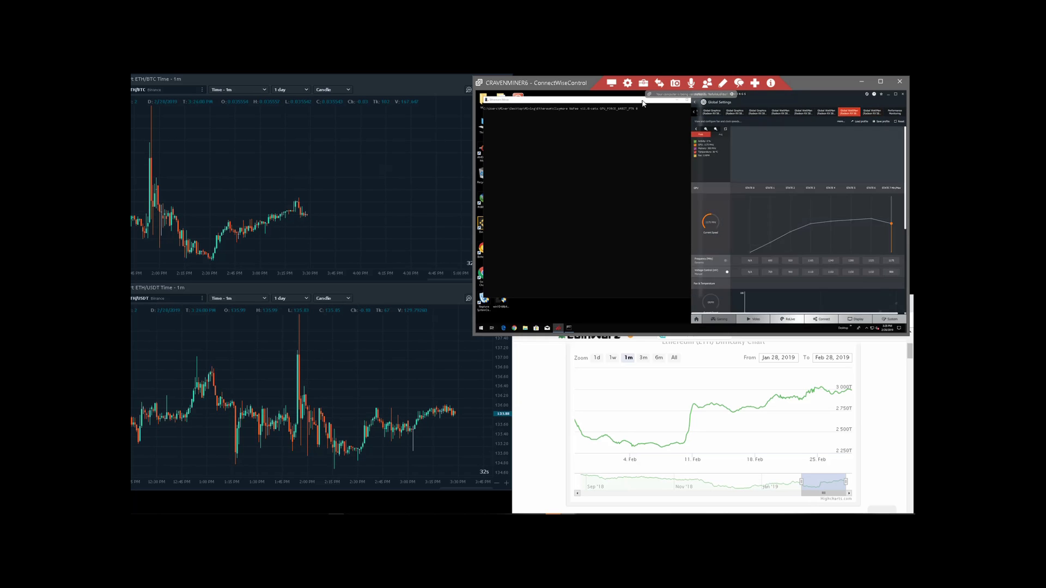
left_click(595, 101)
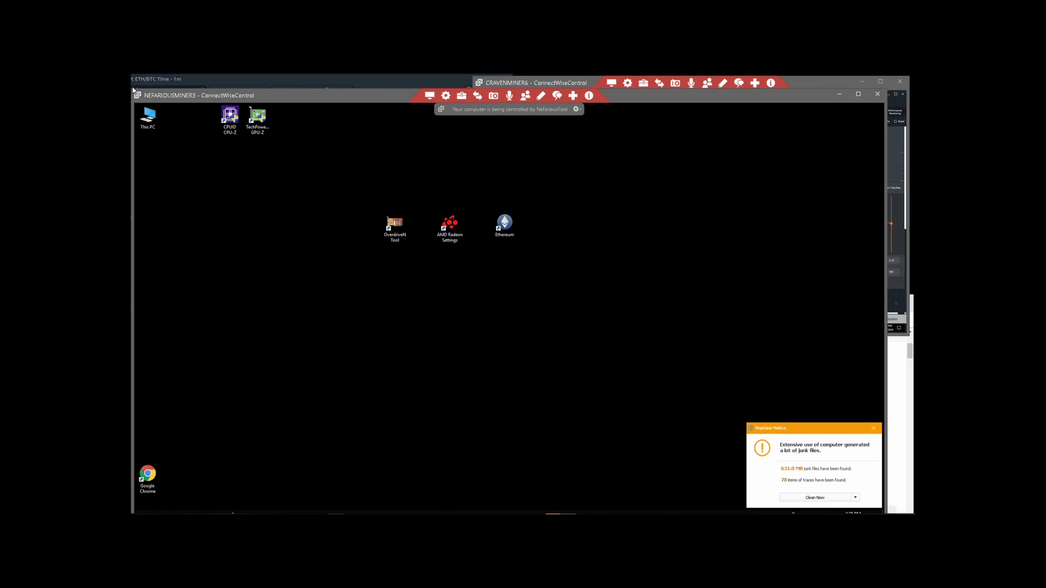
Step: Move the NEFARIOUSMINER3 window left, dismiss the junk-files notice, and shrink the window
left_click_drag(305, 93, 606, 264)
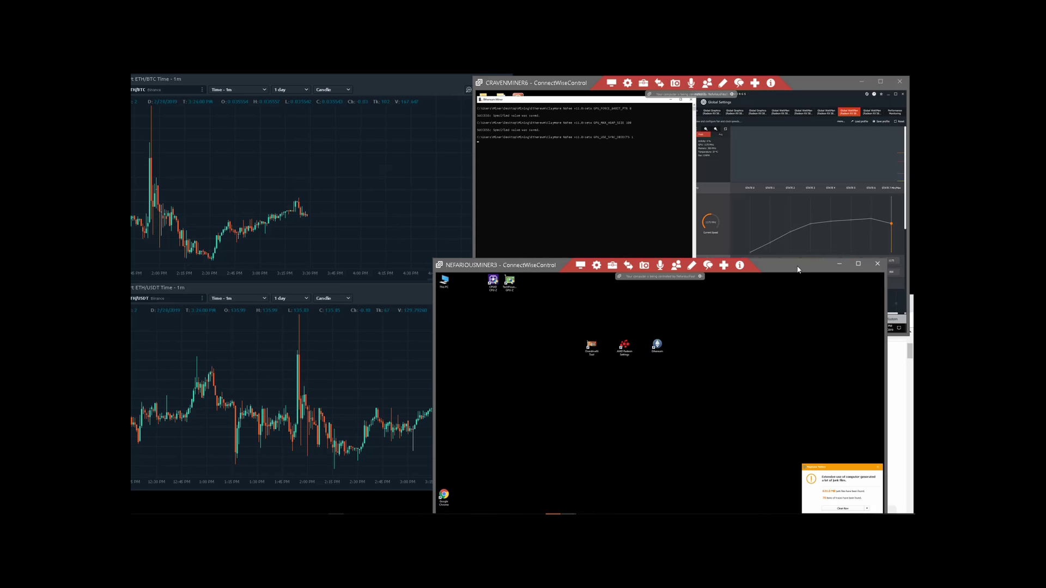
left_click_drag(798, 269, 481, 250)
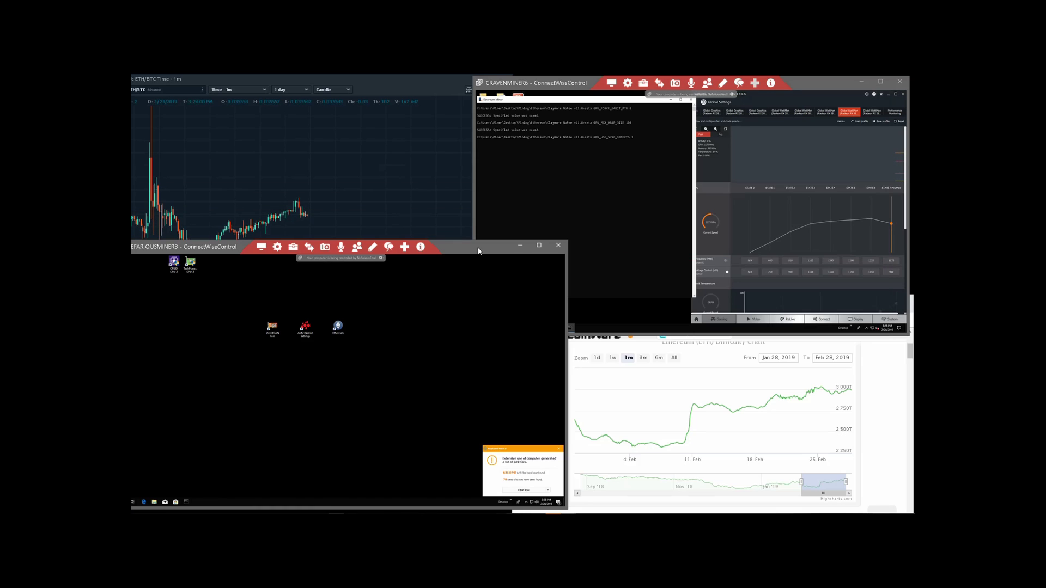
left_click(558, 448)
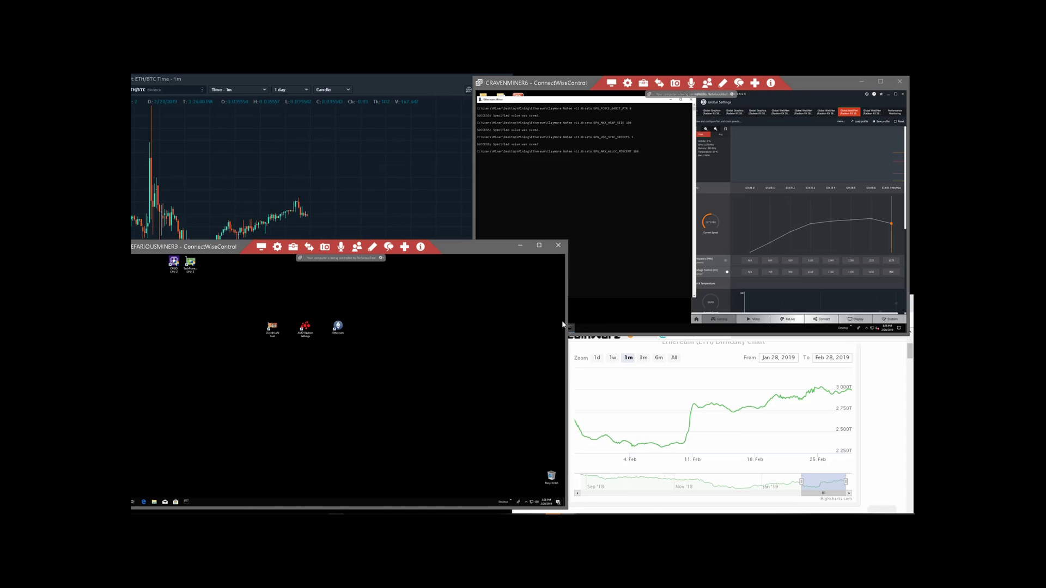
left_click_drag(569, 329, 475, 311)
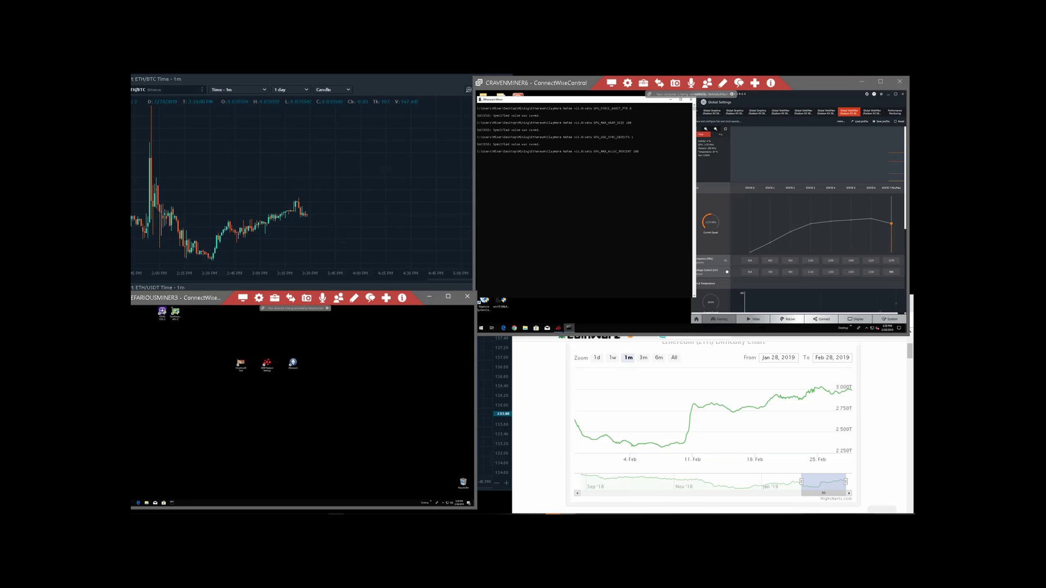
right_click(131, 313)
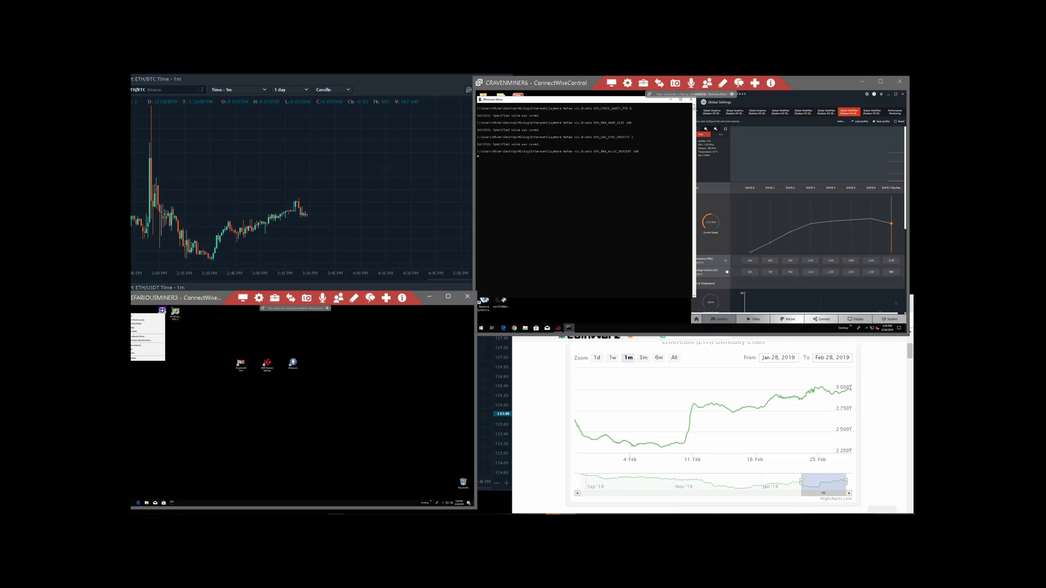
Step: Open Device Manager on NEFARIOUSMINER3 and select the RX Vega 11 and Radeon RX 580 display adapters
left_click(133, 331)
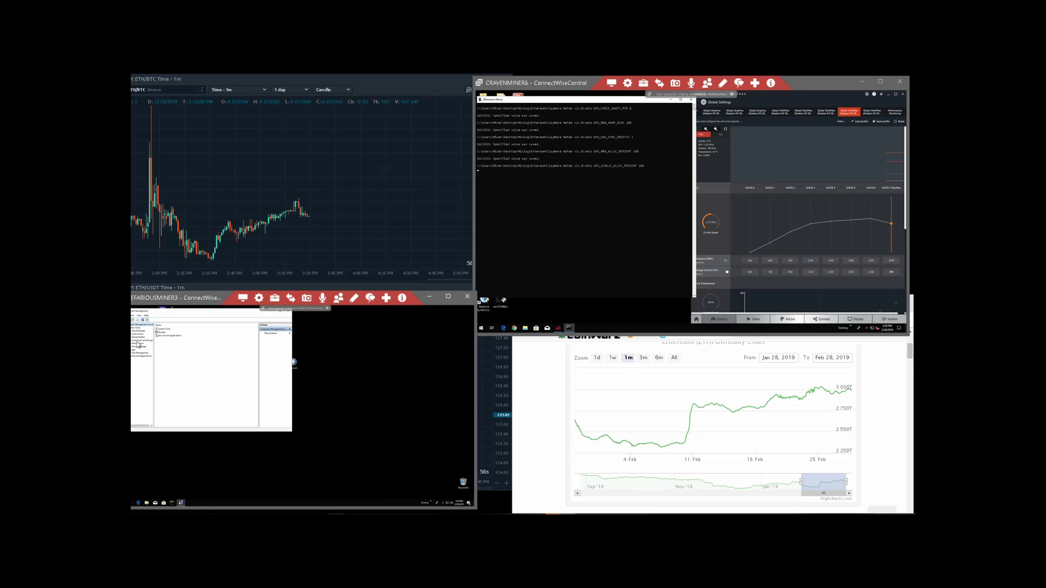
left_click(139, 347)
left_click(160, 338)
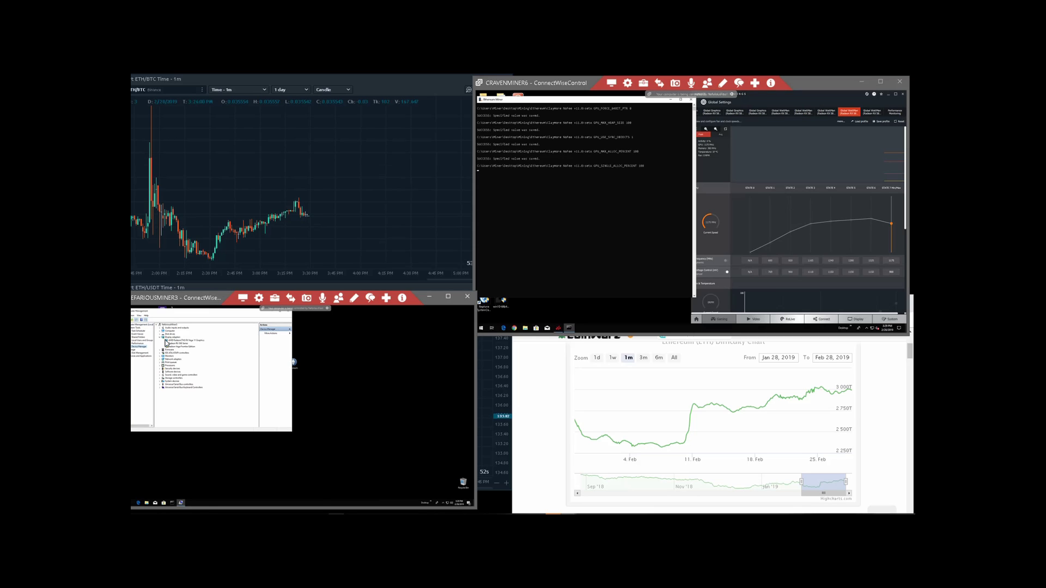
left_click(199, 340)
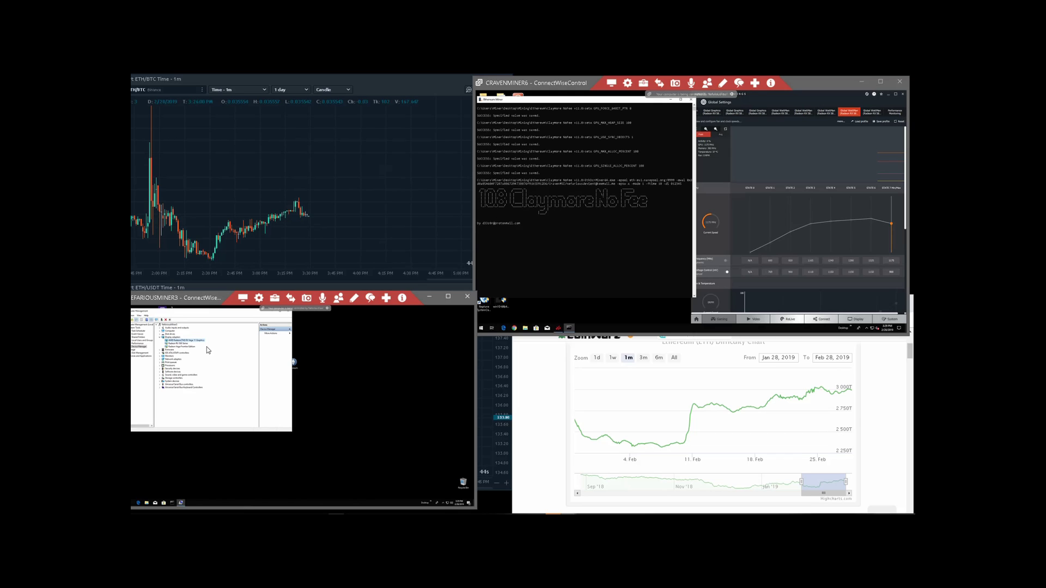
left_click(180, 344)
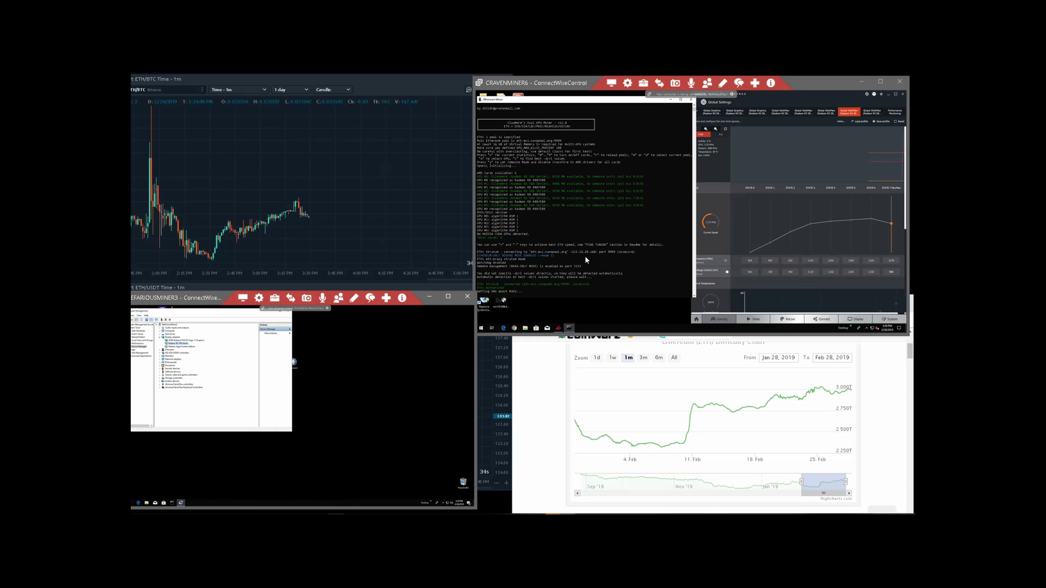
left_click(586, 253)
Step: Resume the paused Claymore output on CRAVENMINER6 and follow the log as DAG building finishes and mining starts
right_click(583, 235)
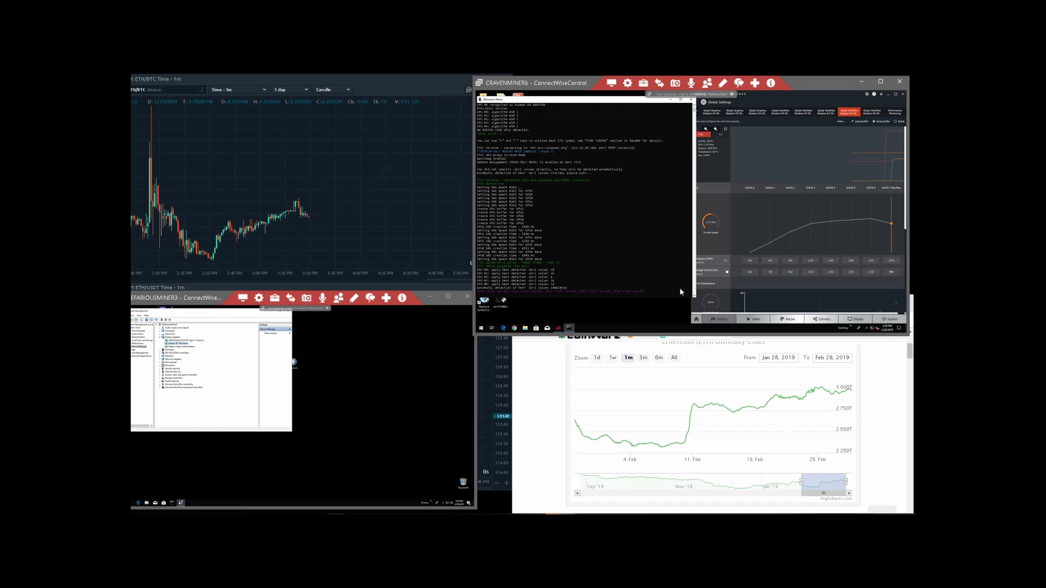
scroll(730, 273, "down", 3)
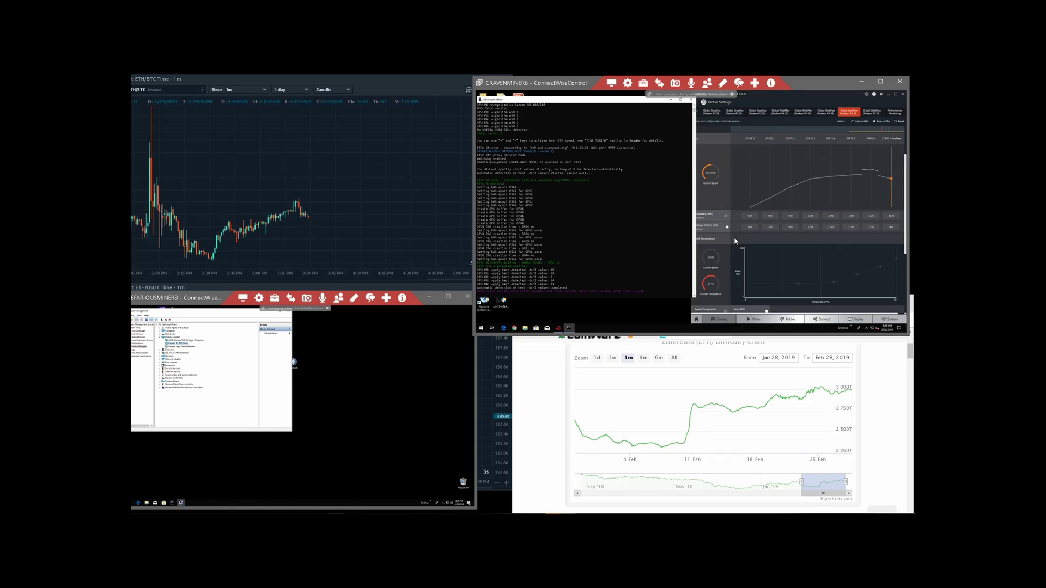
scroll(733, 236, "down", 2)
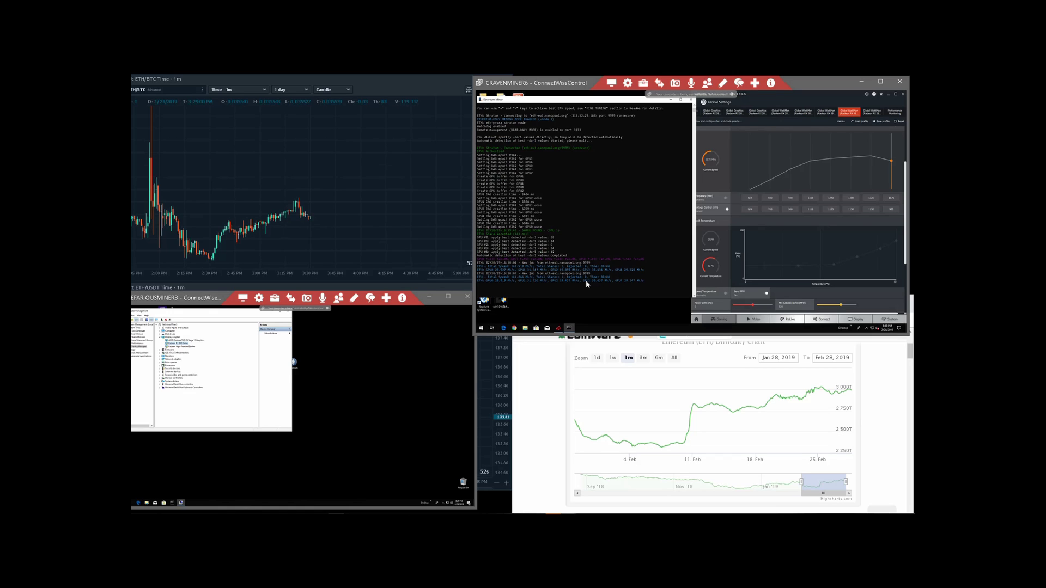
Step: Stop the miner, lower memory State 2 from 2090 MHz in WattMan, and relaunch the Ethereum miner
left_click(688, 100)
scroll(788, 224, "down", 1)
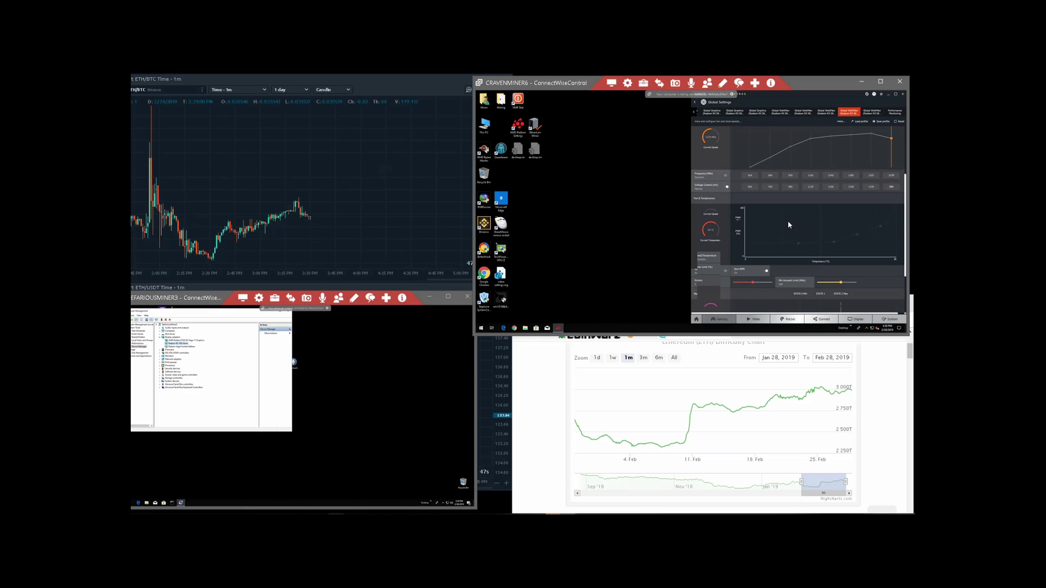
scroll(788, 224, "down", 3)
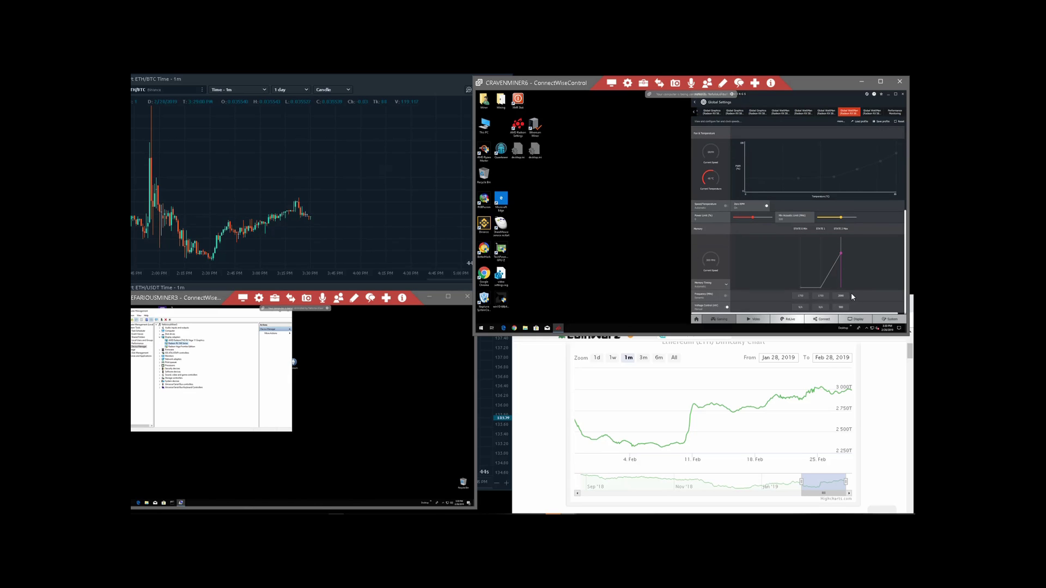
left_click(847, 298)
key("Return")
double_click(534, 126)
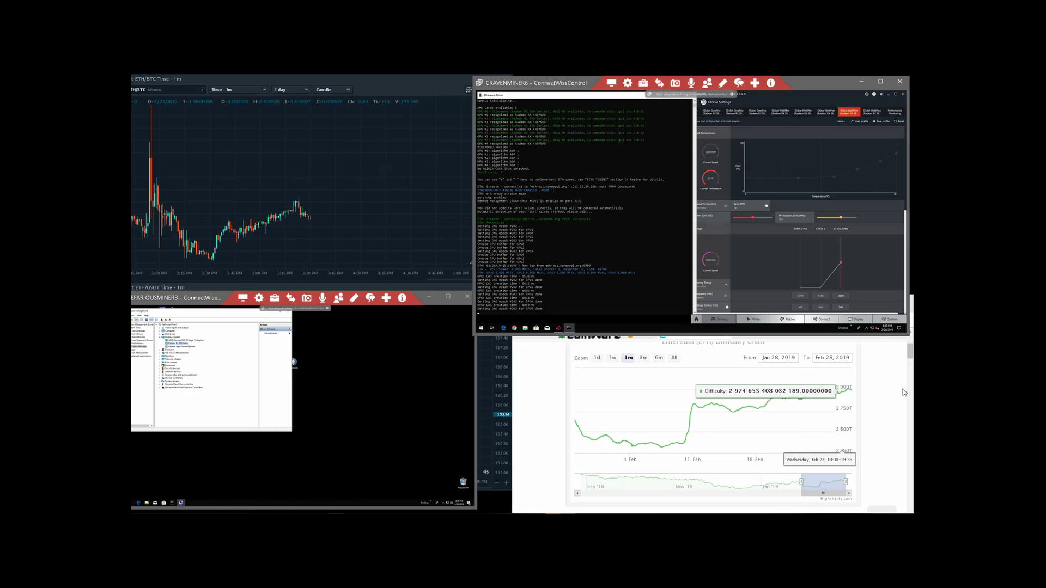
Step: Close the CoinWarz difficulty chart and move the NEFARIOUSMINER3 session window up and right
left_click(874, 349)
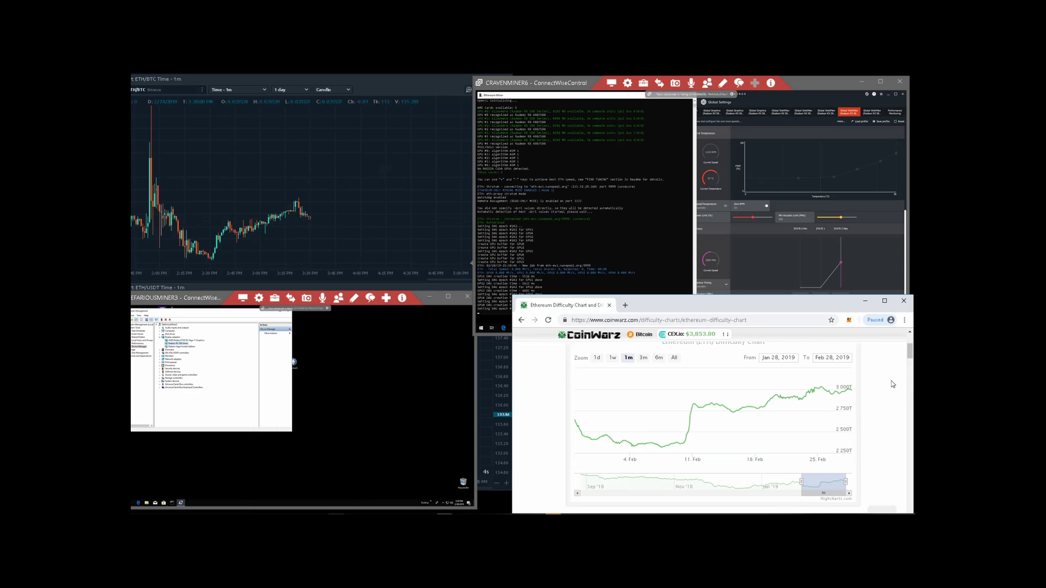
left_click(902, 304)
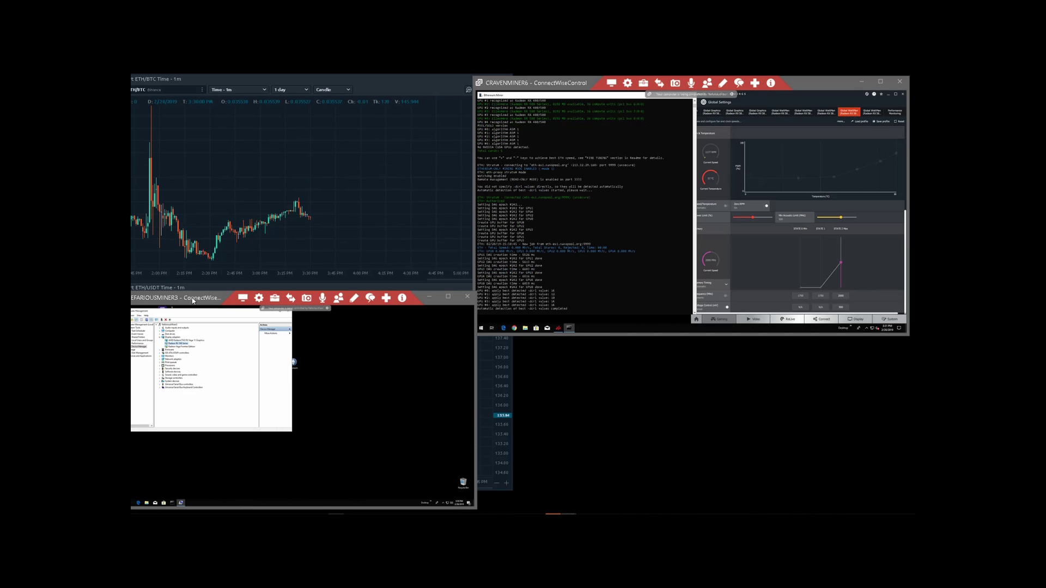
left_click_drag(192, 300, 601, 303)
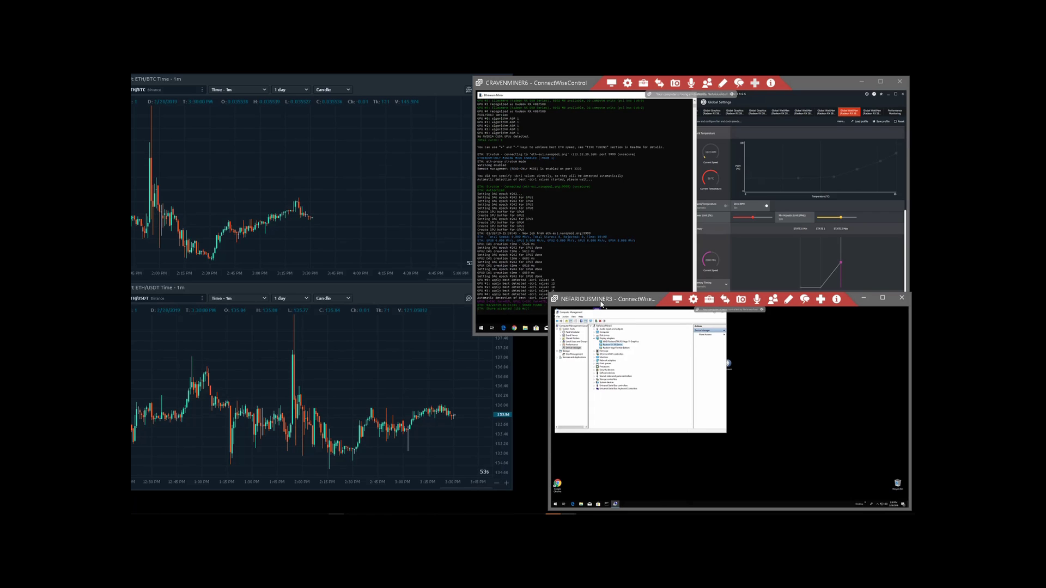
Step: Check the CRAVENMINER6 miner console, then close that remote session
left_click(538, 91)
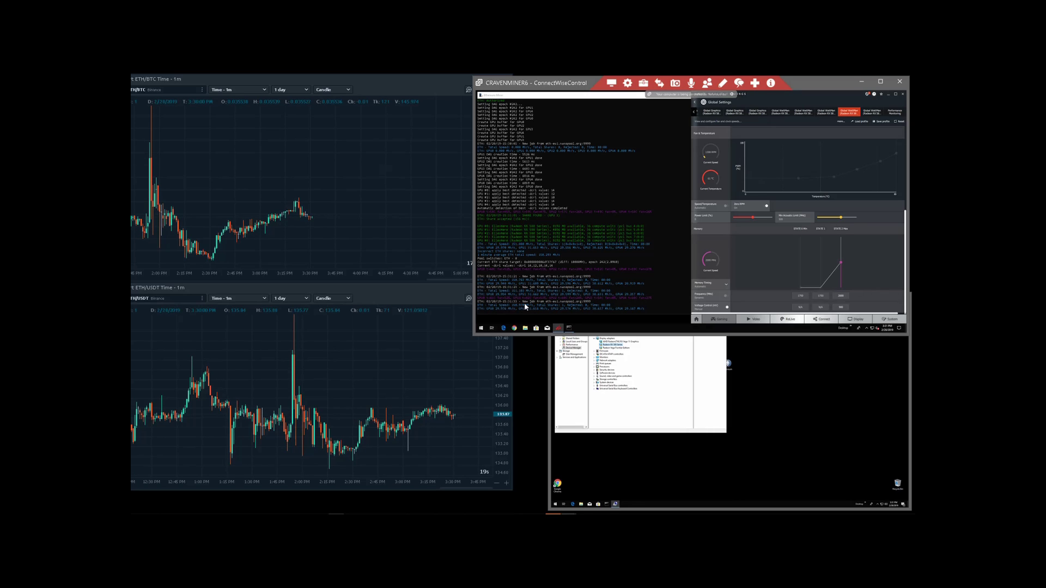
left_click(634, 183)
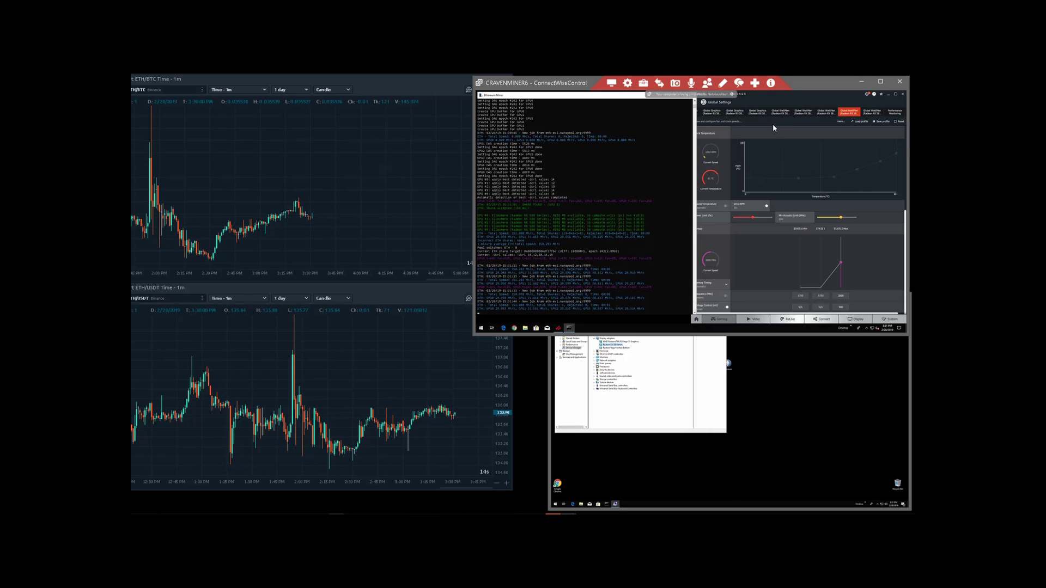
left_click(899, 83)
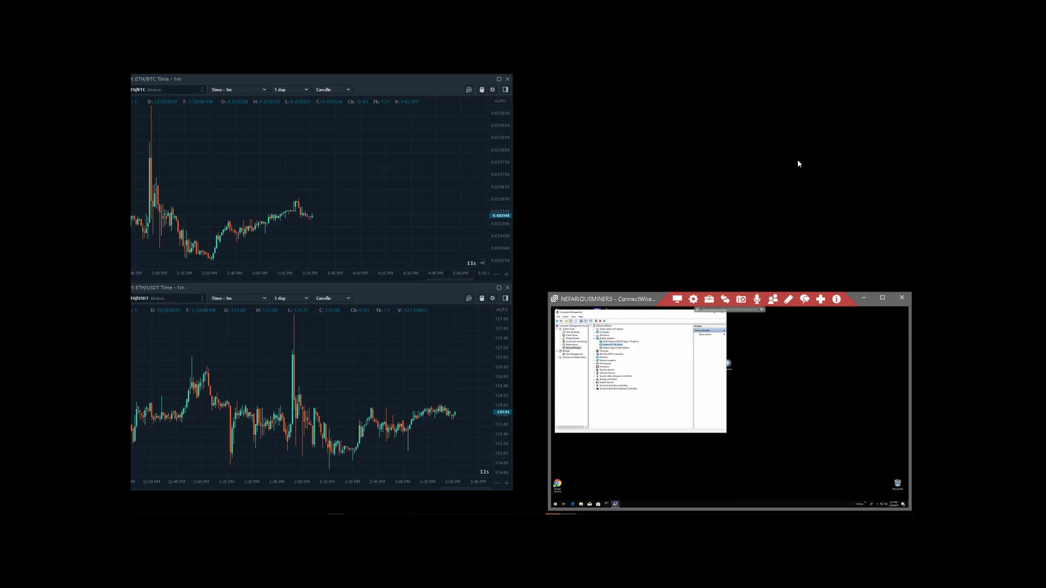